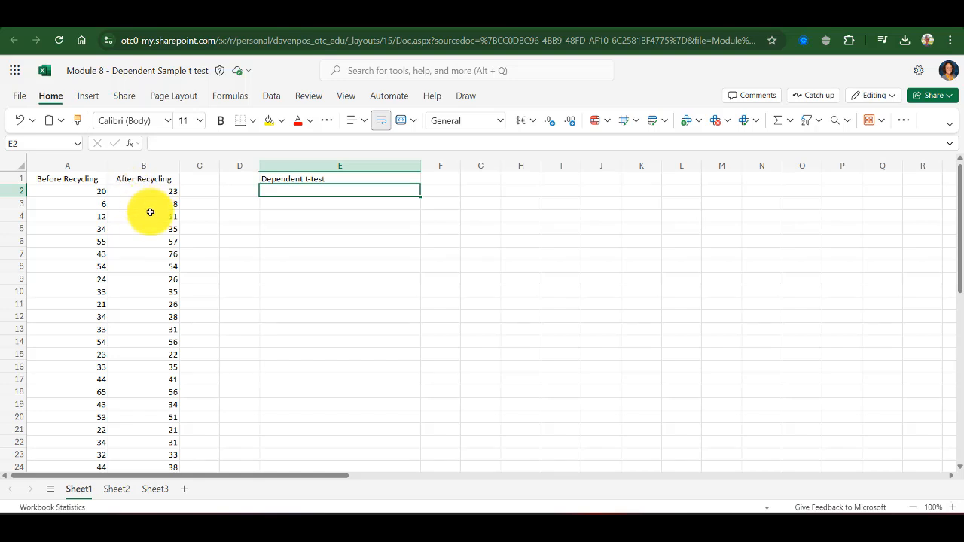
Enter the note "ONE group - tested TWO times" under the Dependent t-test heading
{"action": "type", "text": "ONE "}
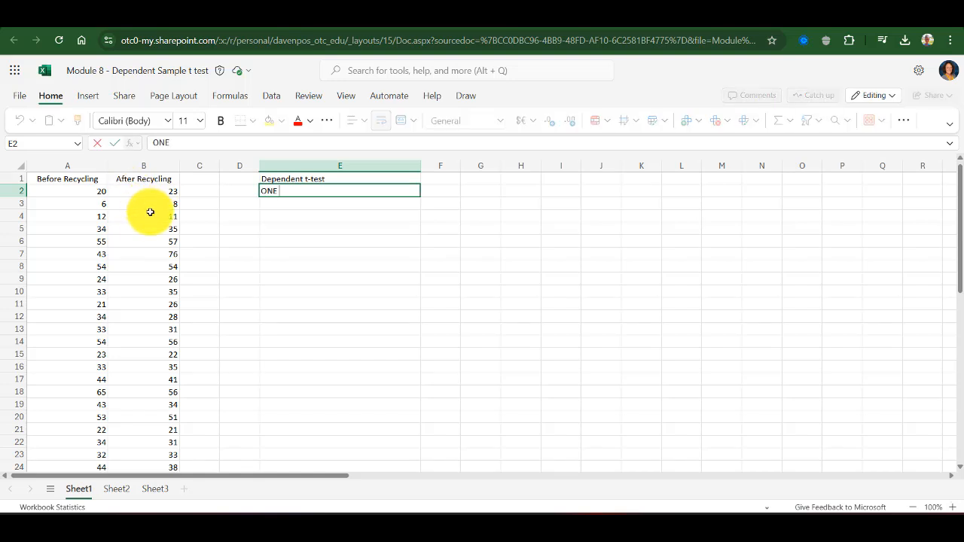
{"action": "type", "text": "group - tested TWO times"}
{"action": "key", "text": "Return"}
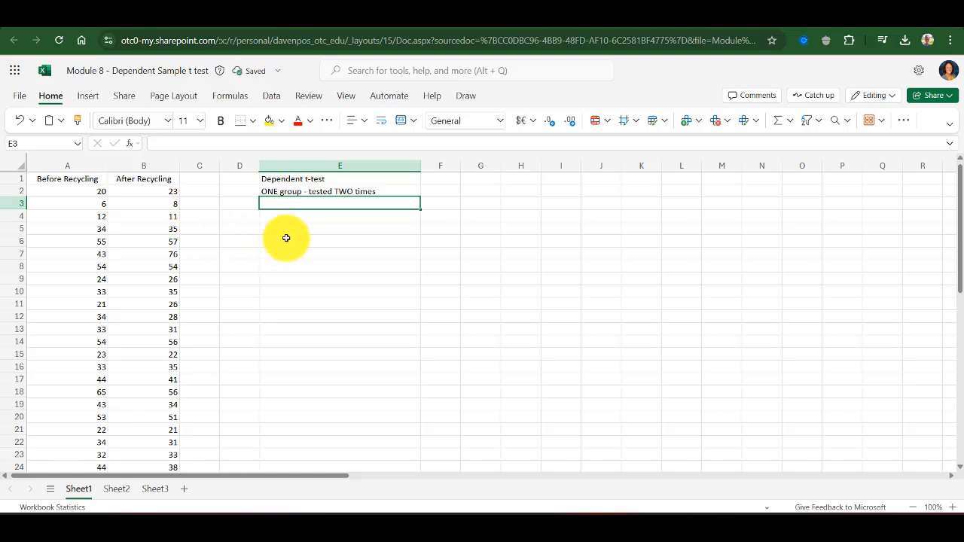
Enter "Step 1: There is no difference between before recycling and after recycling." in cell E4
{"action": "left_click", "coordinate": [279, 216]}
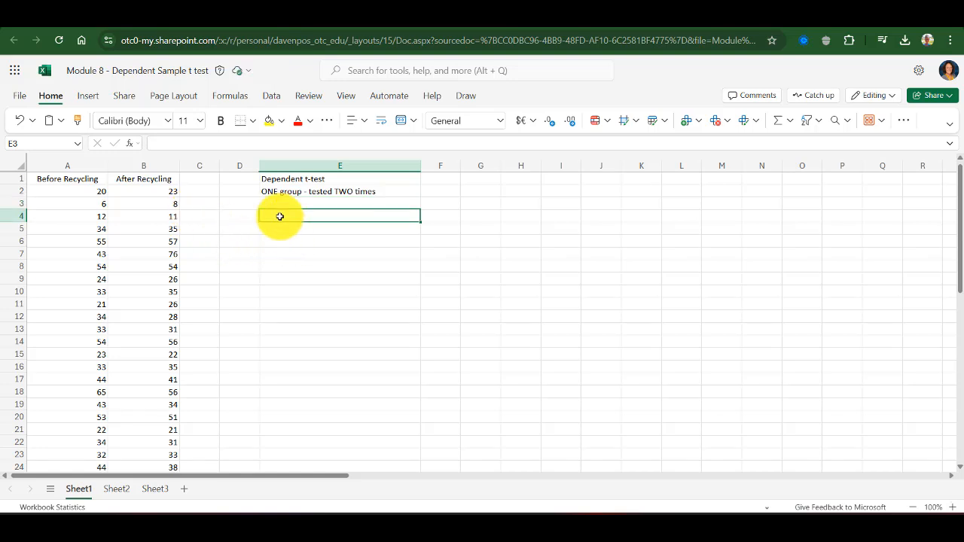
{"action": "type", "text": "Step 1:"}
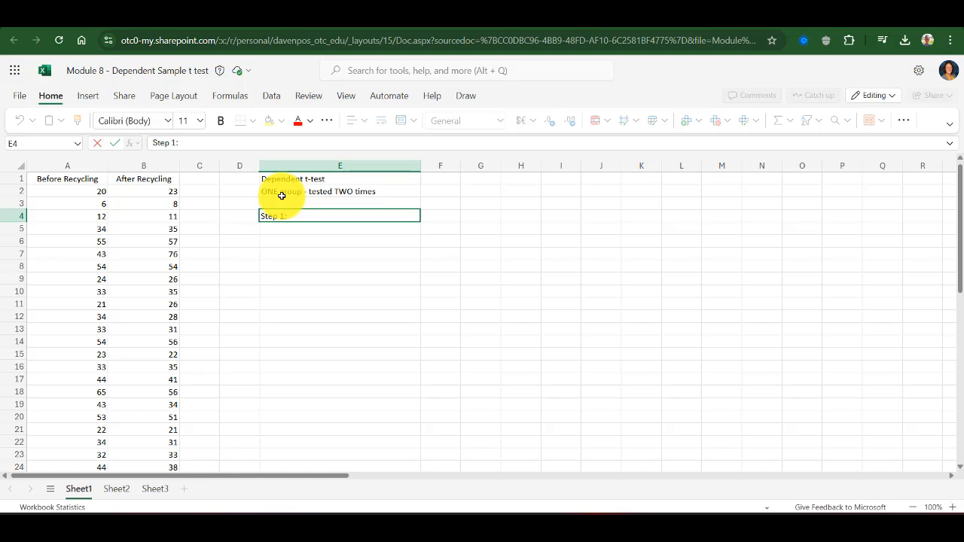
{"action": "type", "text": "There is no difference be"}
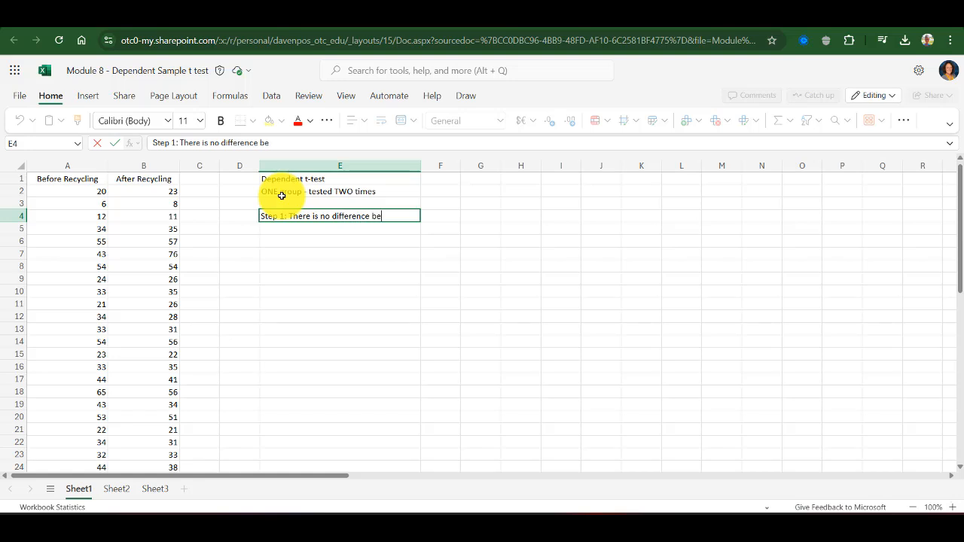
{"action": "type", "text": "twen before"}
{"action": "key", "text": "BackSpace"}
{"action": "key", "text": "BackSpace"}
{"action": "key", "text": "BackSpace"}
{"action": "key", "text": "BackSpace"}
{"action": "type", "text": "n before recycl"}
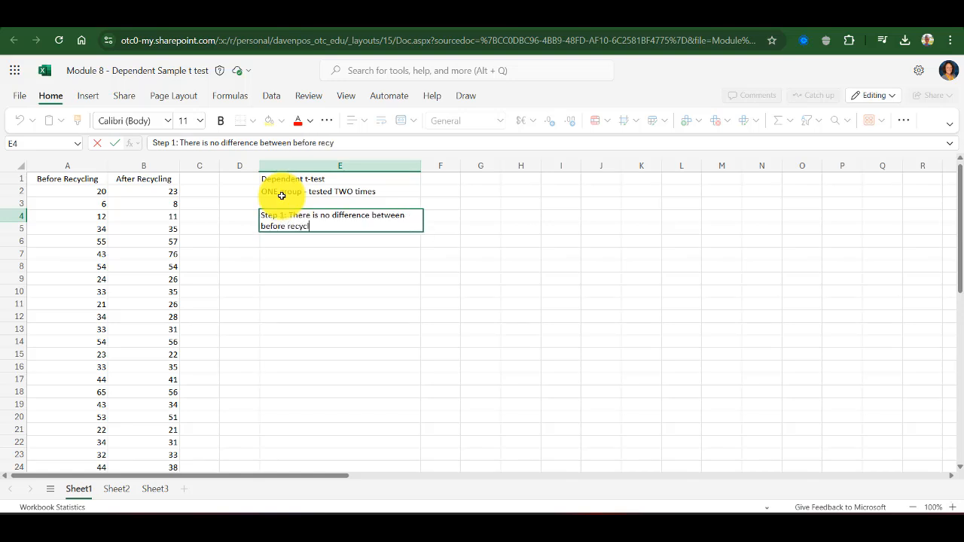
{"action": "type", "text": "ing and after re"}
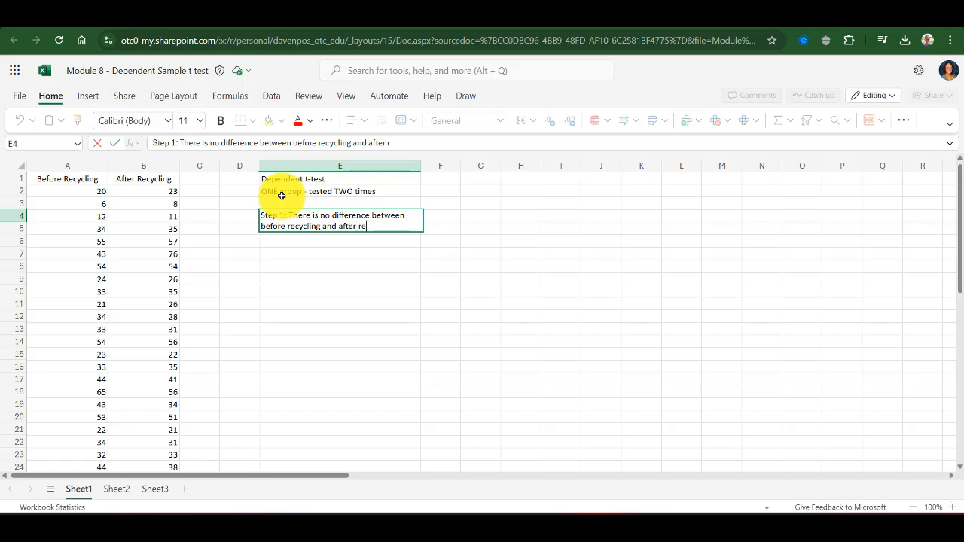
{"action": "type", "text": "cycling."}
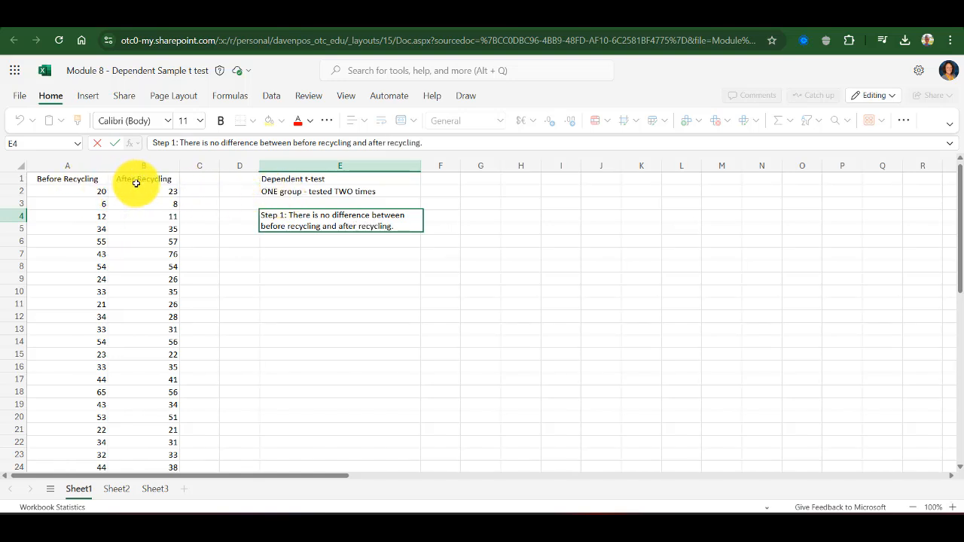
{"action": "key", "text": "Return"}
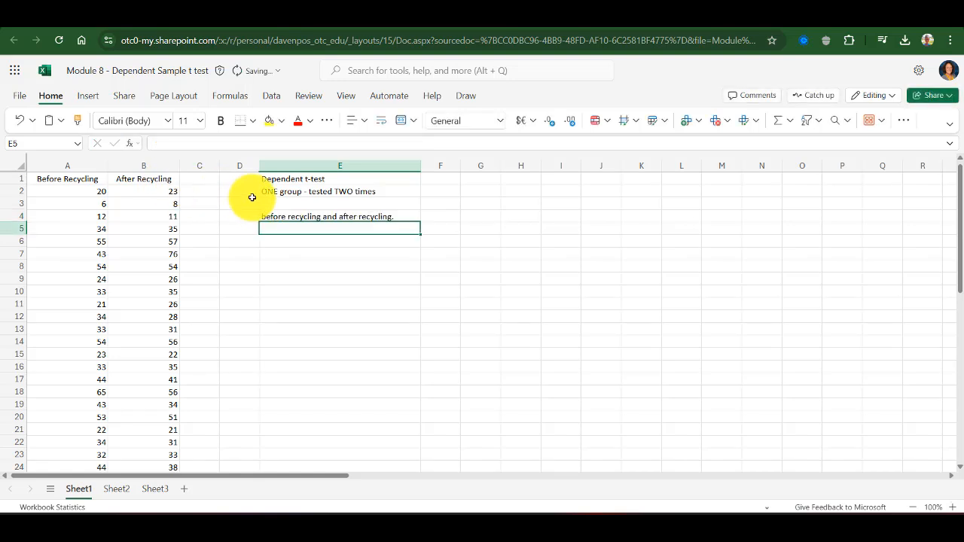
Enter "Step 2: .05 - standard level - risk of making a Type I error" in the next cell
{"action": "type", "text": "Step 2: .05 - standar"}
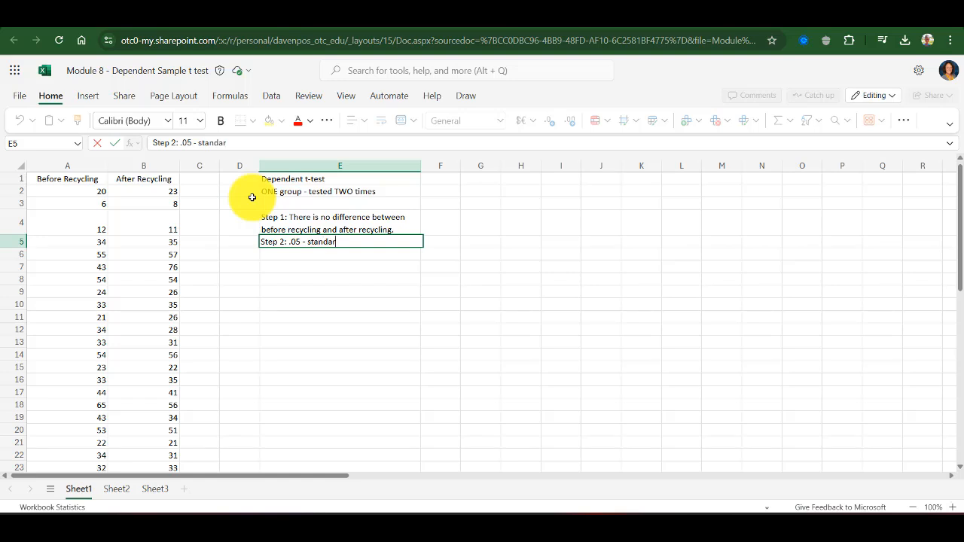
{"action": "type", "text": "vel"}
{"action": "type", "text": "- risk of making a Type"}
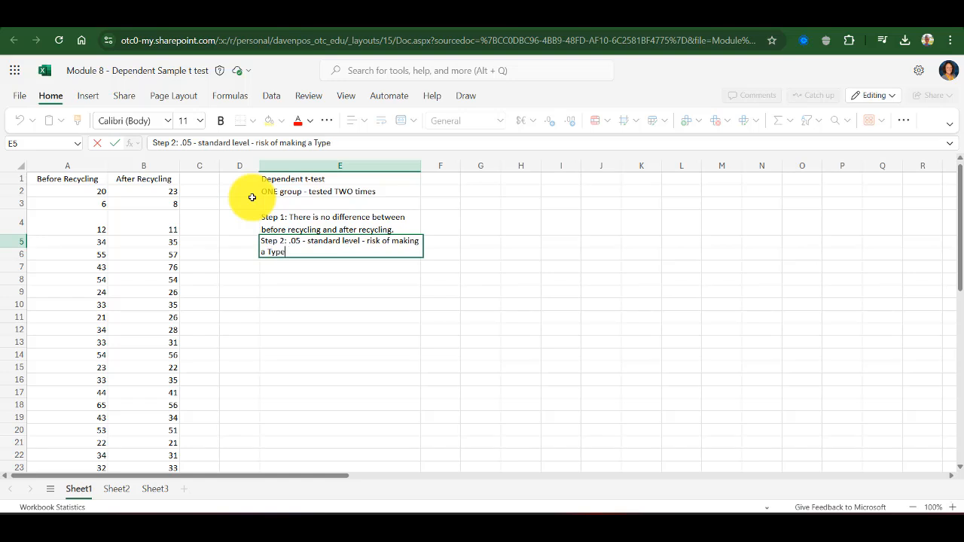
{"action": "type", "text": " I error"}
{"action": "key", "text": "Return"}
Enter "Step 3: Dependent t-test" below the Step 2 line
{"action": "type", "text": "Step"}
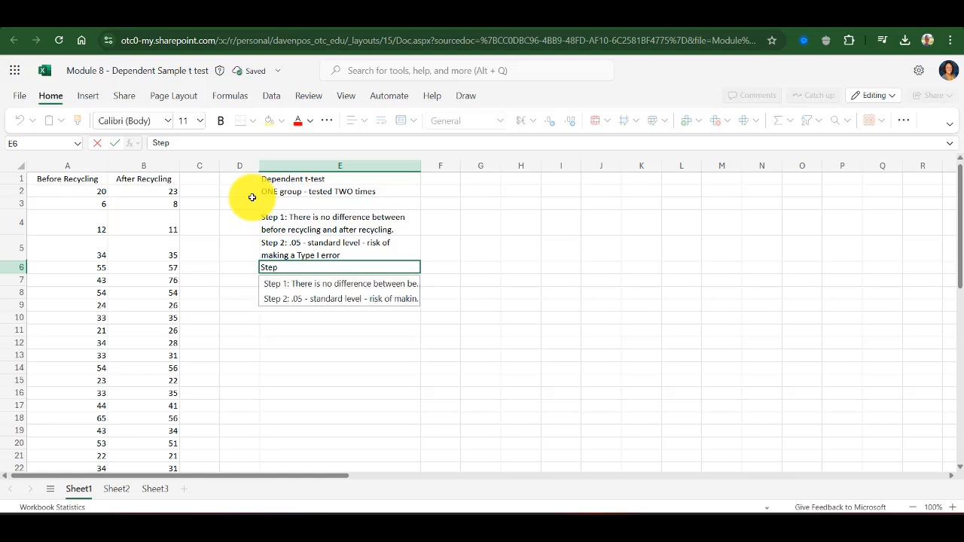
{"action": "type", "text": " 3: De"}
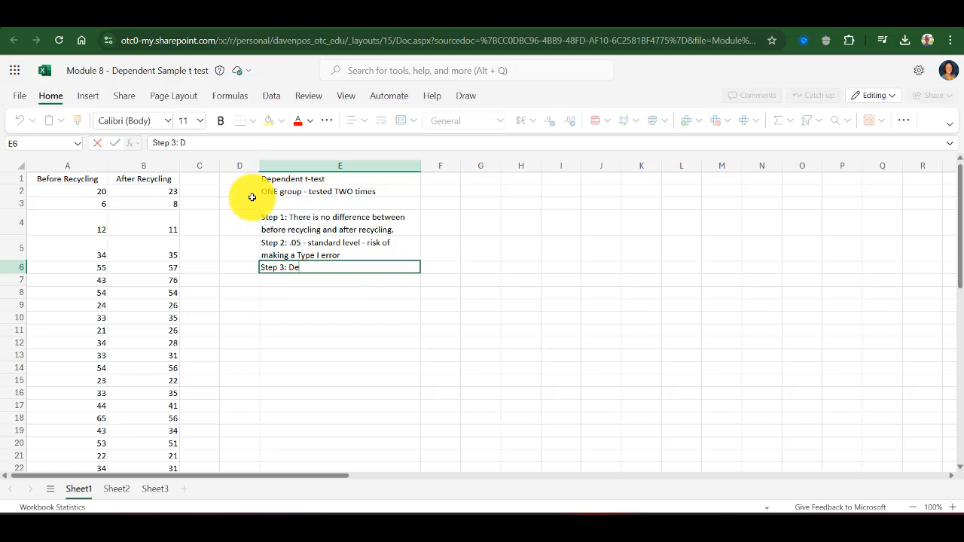
{"action": "type", "text": "pendent t-test"}
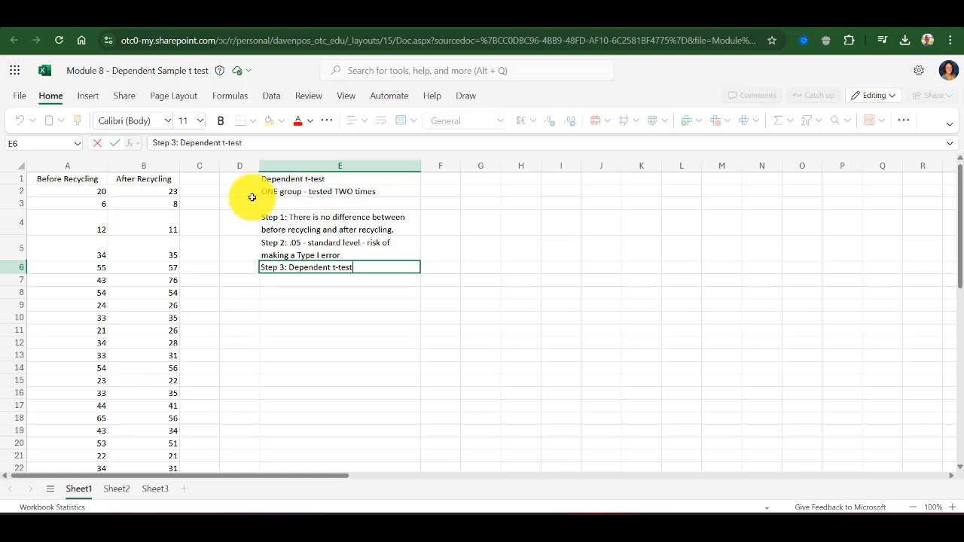
{"action": "key", "text": "Return"}
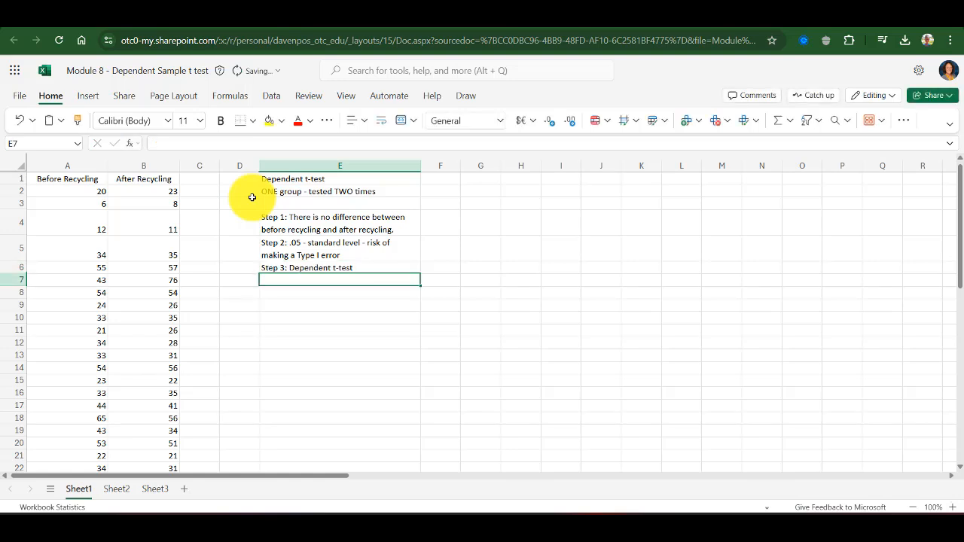
Enter "Step 4: Compute" below the Step 3 line
{"action": "type", "text": "Step 4"}
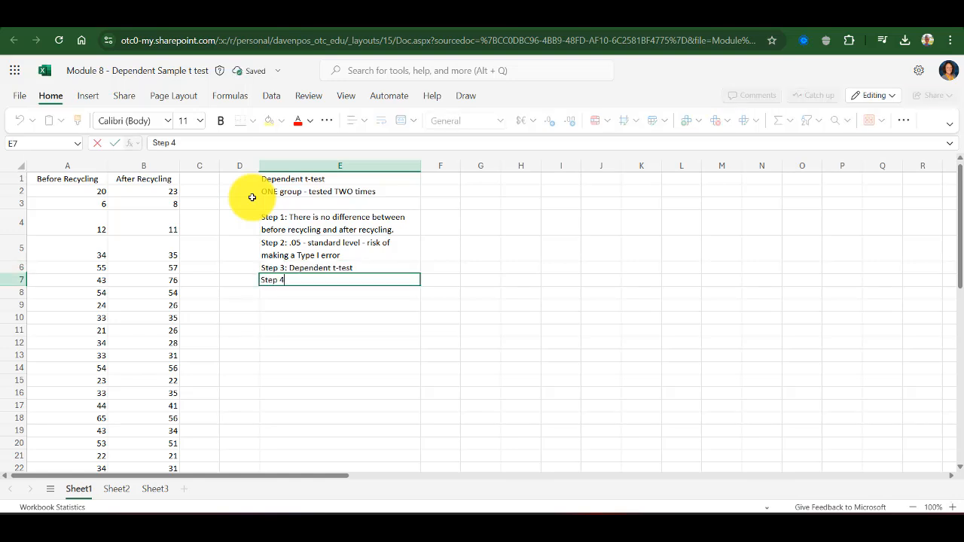
{"action": "type", "text": ": Compute"}
{"action": "key", "text": "Return"}
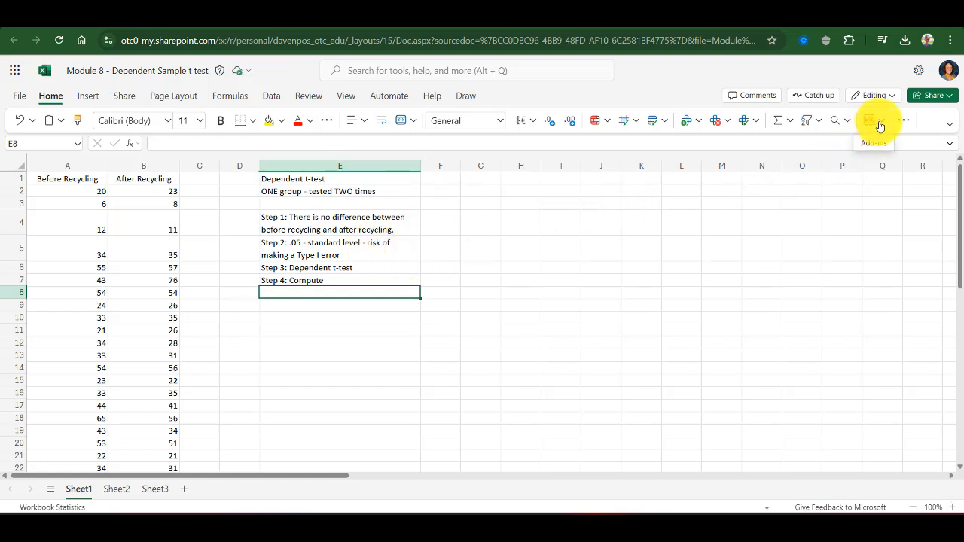
Open the XLMiner Analysis ToolPak add-in and choose the t-Test: Paired Two Sample for Means tool
{"action": "left_click", "coordinate": [879, 126]}
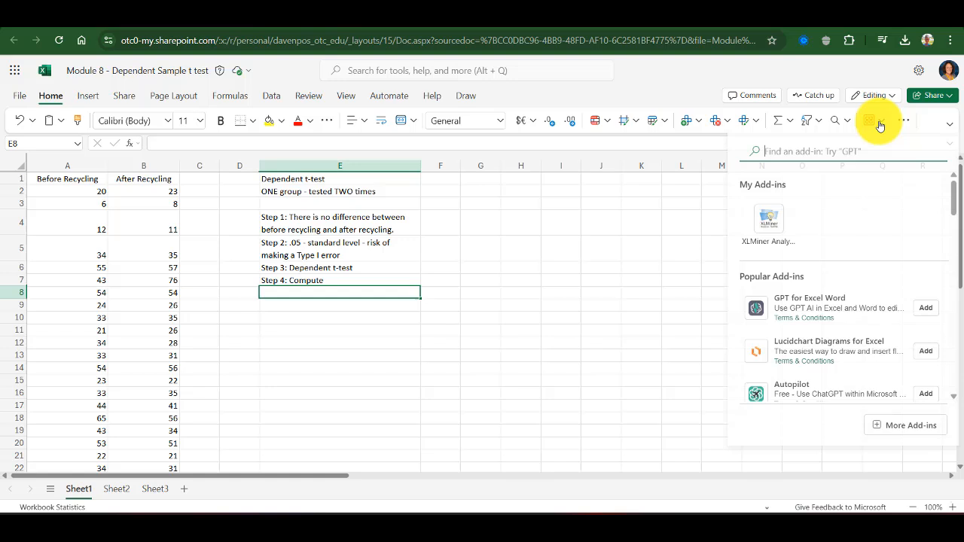
{"action": "left_click", "coordinate": [770, 231]}
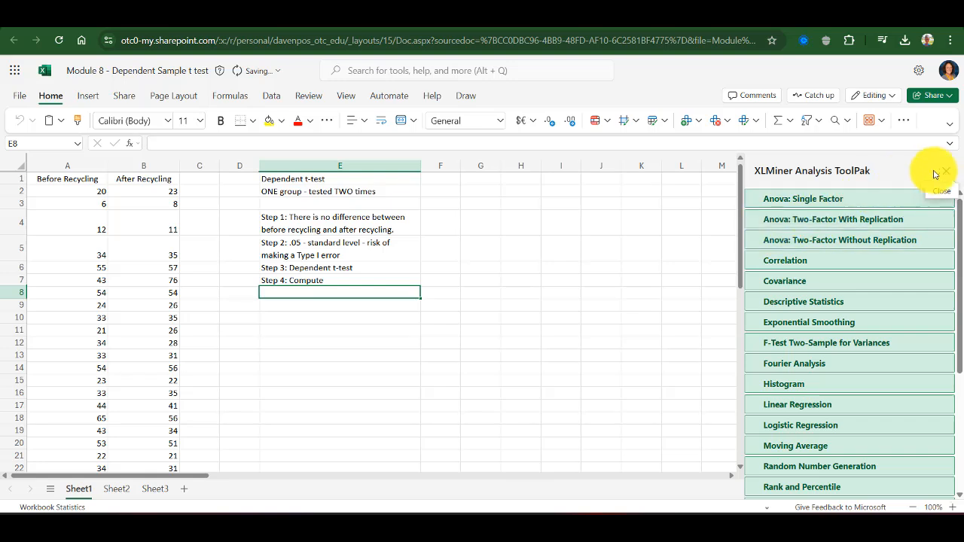
{"action": "scroll", "coordinate": [820, 281], "scroll_direction": "down", "scroll_amount": 2}
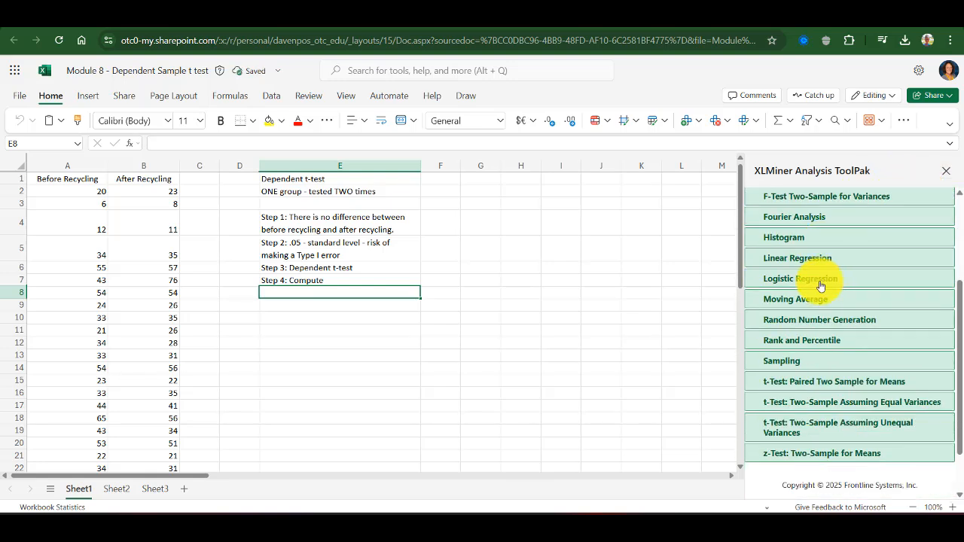
{"action": "left_click", "coordinate": [914, 388]}
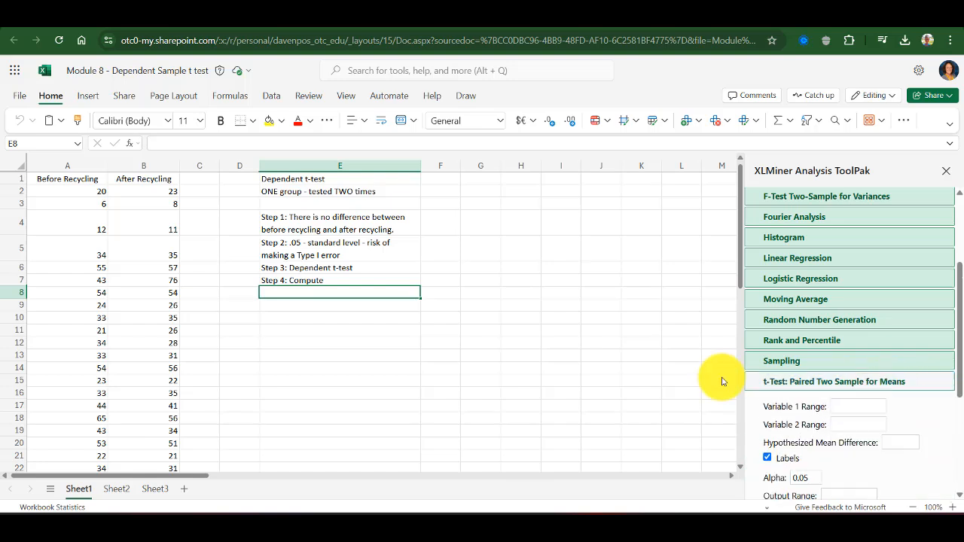
Extend the Step 4 cell text to "Step 4: Compute - Paired Two Sample for Means"
{"action": "left_click", "coordinate": [354, 276]}
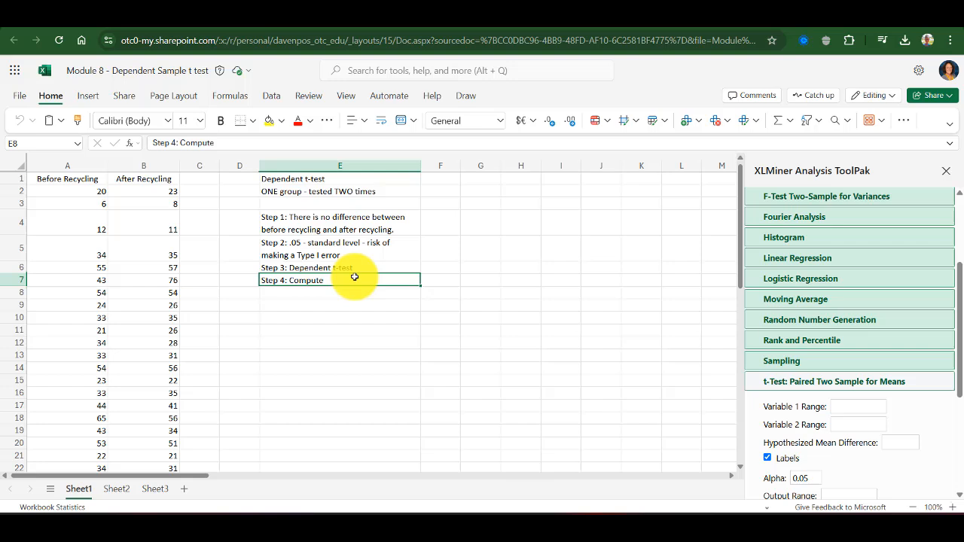
{"action": "left_click", "coordinate": [335, 140]}
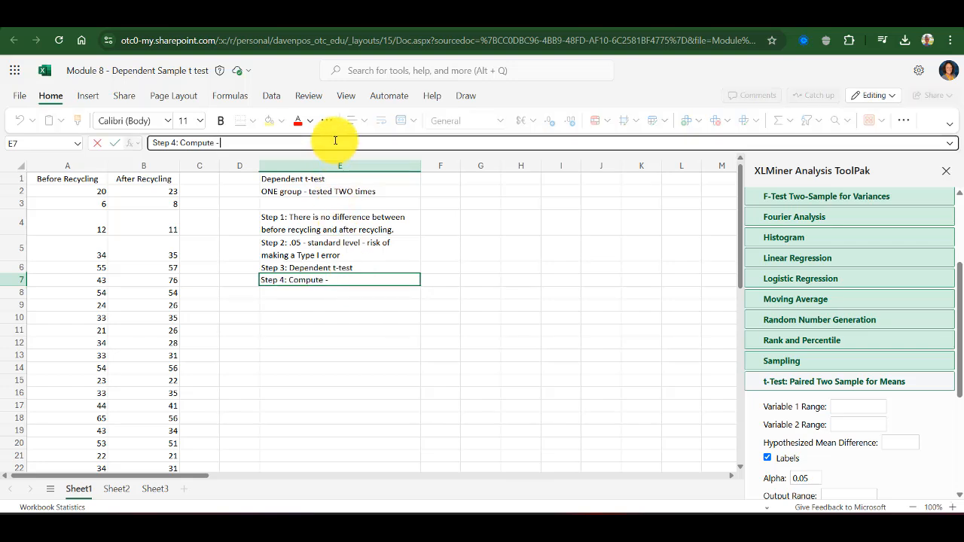
{"action": "type", "text": "- Paired Two Sampl"}
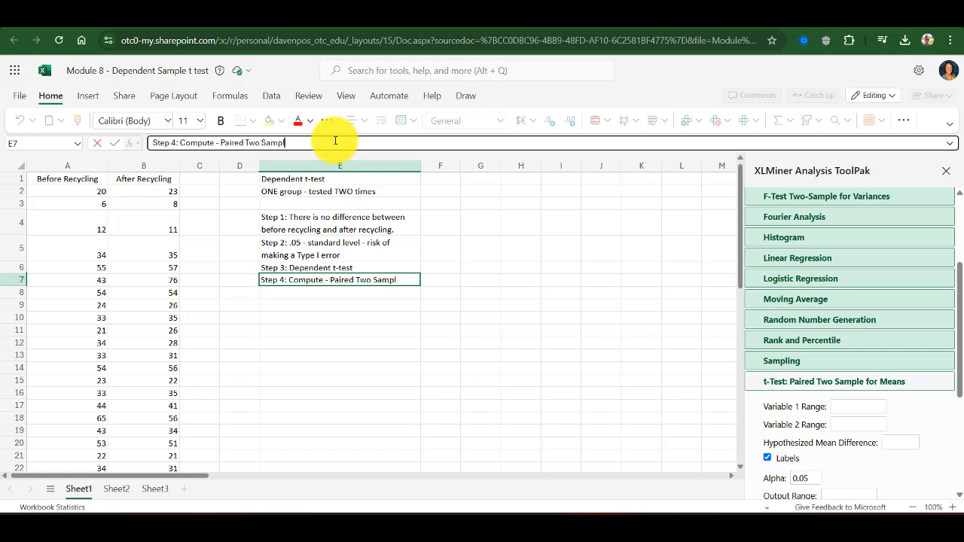
{"action": "type", "text": "e for Means"}
{"action": "key", "text": "Return"}
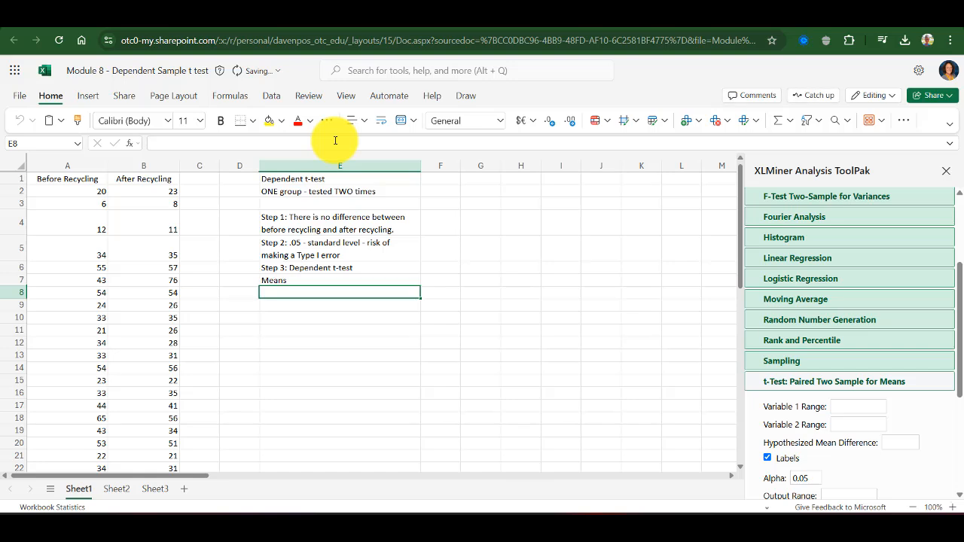
Set Variable 1 Range to $A$1:$A$26 and Variable 2 Range to $B$1:$B$26 for the paired t-test
{"action": "scroll", "coordinate": [881, 315], "scroll_direction": "down", "scroll_amount": 2}
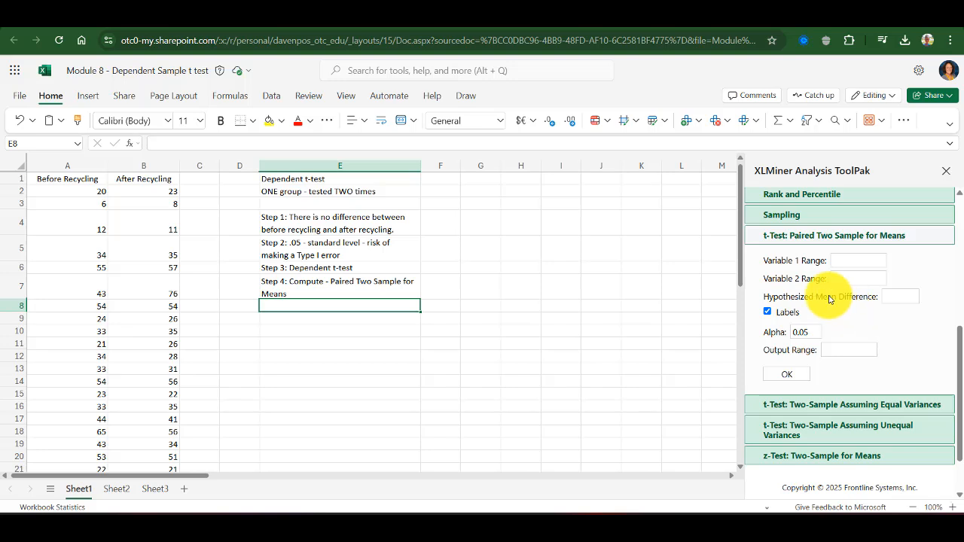
{"action": "left_click", "coordinate": [843, 262]}
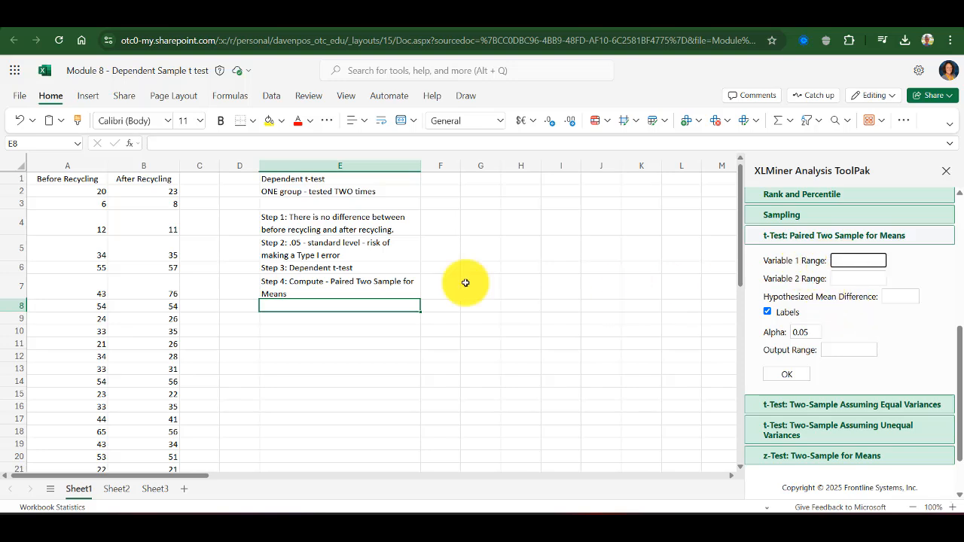
{"action": "left_click_drag", "start_coordinate": [86, 181], "coordinate": [72, 316]}
{"action": "scroll", "coordinate": [72, 316], "scroll_direction": "up", "scroll_amount": 5}
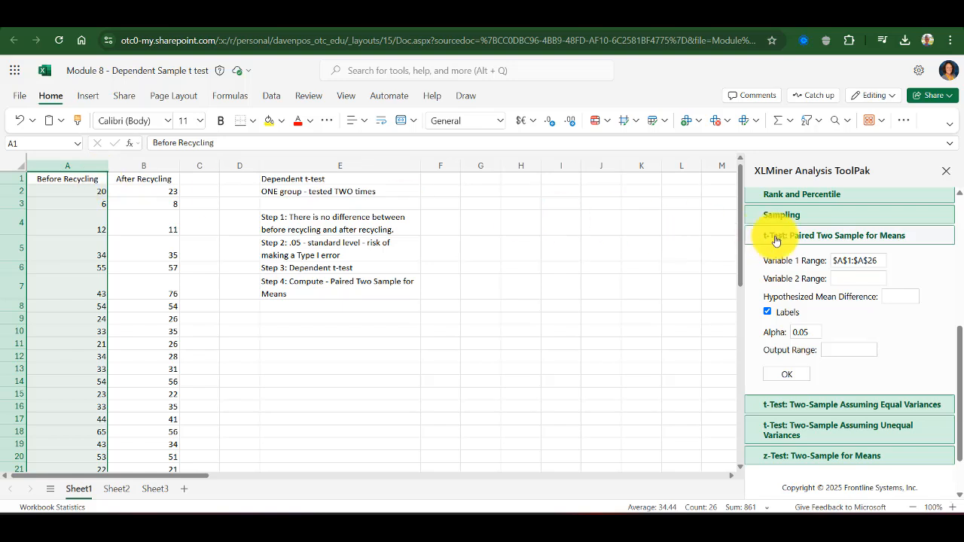
{"action": "left_click", "coordinate": [856, 278]}
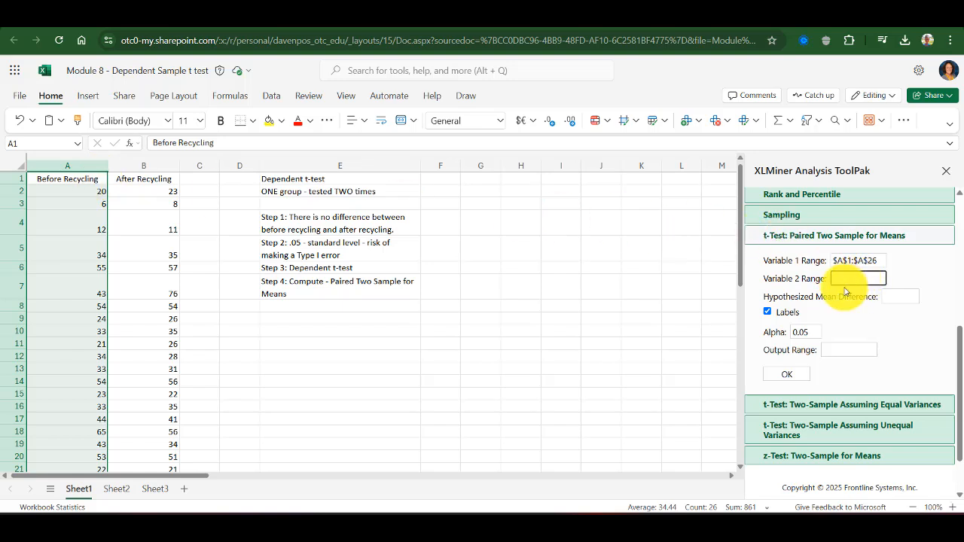
{"action": "left_click_drag", "start_coordinate": [157, 181], "coordinate": [168, 305]}
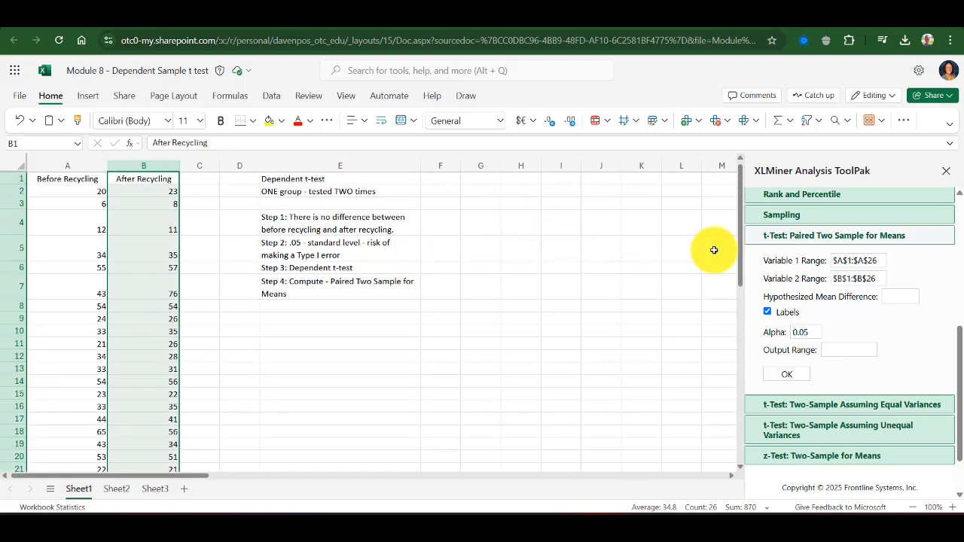
Set the output range to cell E9 and run the paired t-test
{"action": "left_click", "coordinate": [831, 349]}
{"action": "left_click", "coordinate": [349, 317]}
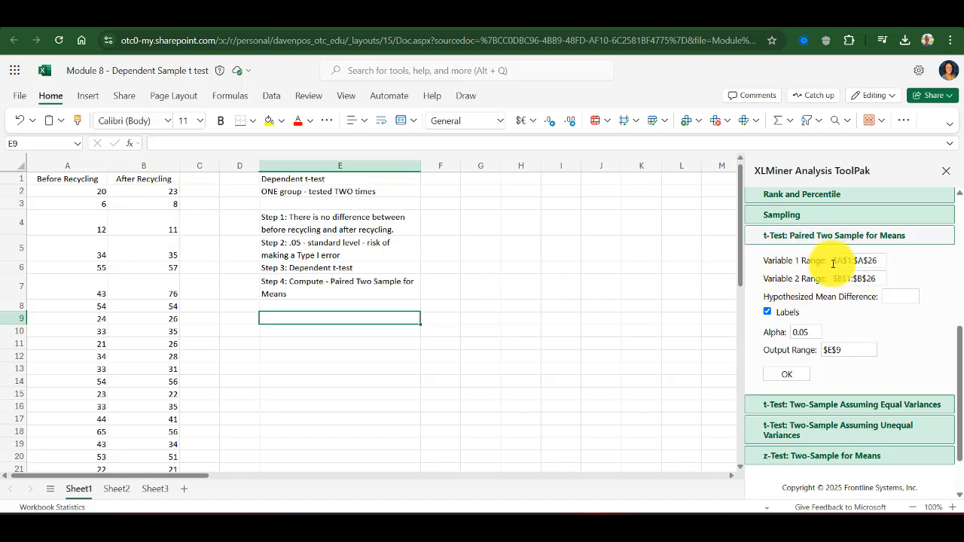
{"action": "left_click", "coordinate": [849, 350]}
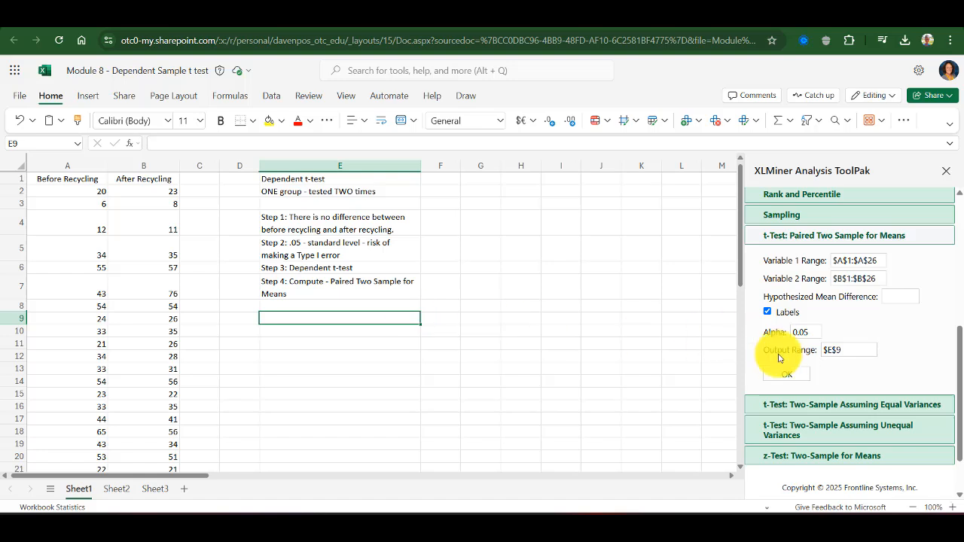
{"action": "left_click", "coordinate": [788, 375]}
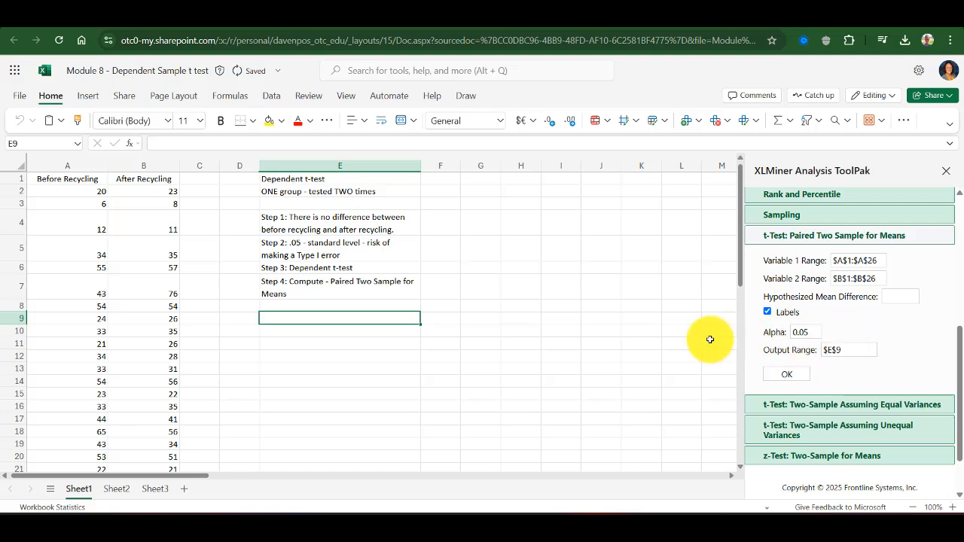
{"action": "scroll", "coordinate": [705, 338], "scroll_direction": "down", "scroll_amount": 3}
{"action": "scroll", "coordinate": [861, 331], "scroll_direction": "up", "scroll_amount": 2}
{"action": "scroll", "coordinate": [861, 331], "scroll_direction": "down", "scroll_amount": 3}
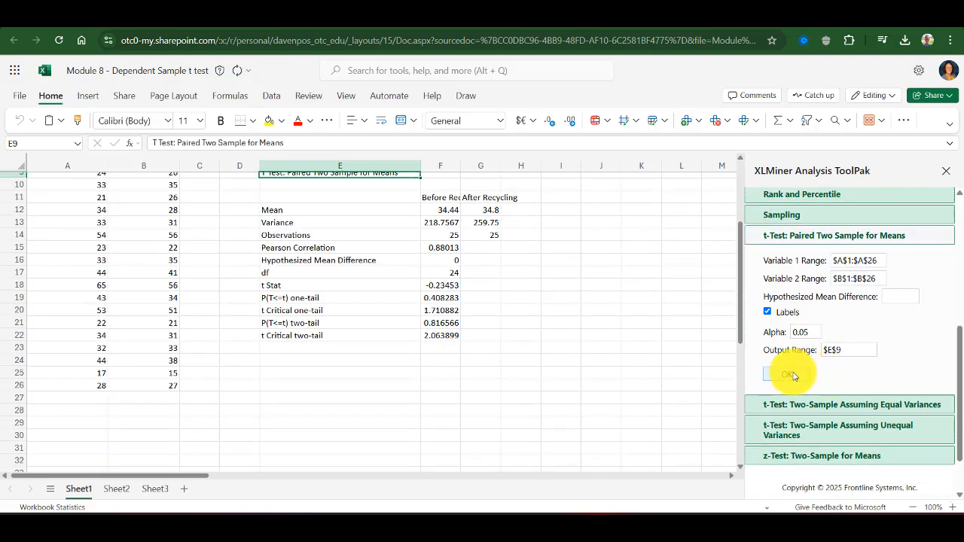
{"action": "left_click", "coordinate": [784, 375]}
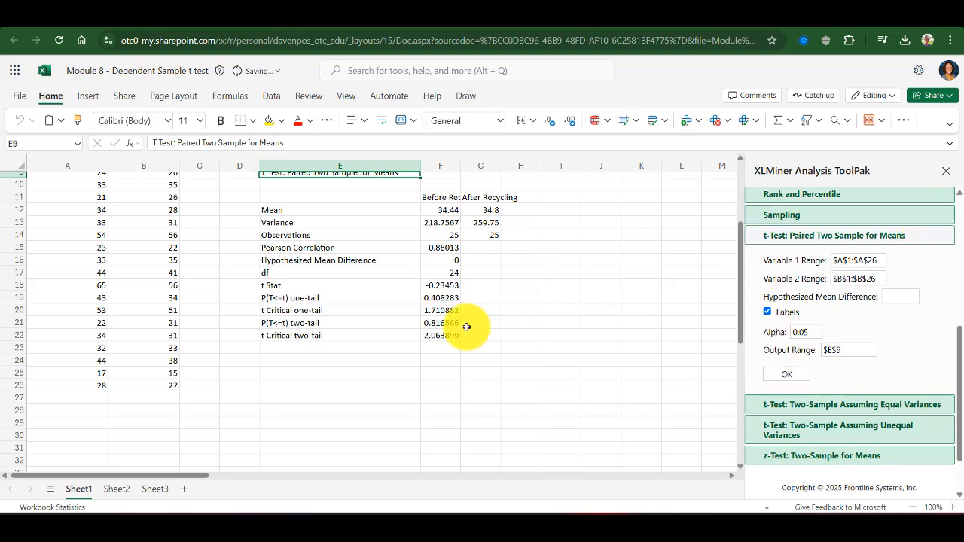
Close the XLMiner Analysis ToolPak pane and widen columns F and G so the output labels fit
{"action": "scroll", "coordinate": [444, 339], "scroll_direction": "up", "scroll_amount": 3}
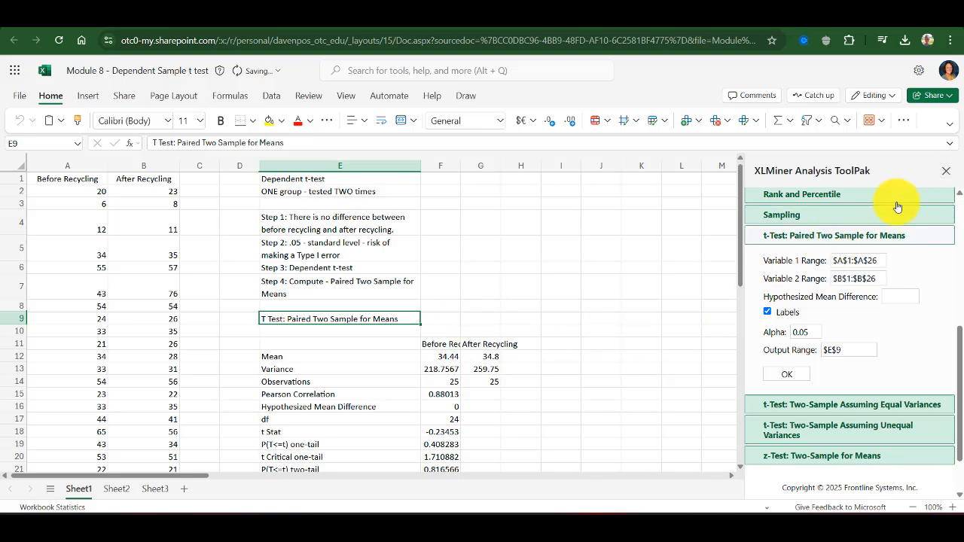
{"action": "left_click", "coordinate": [949, 172]}
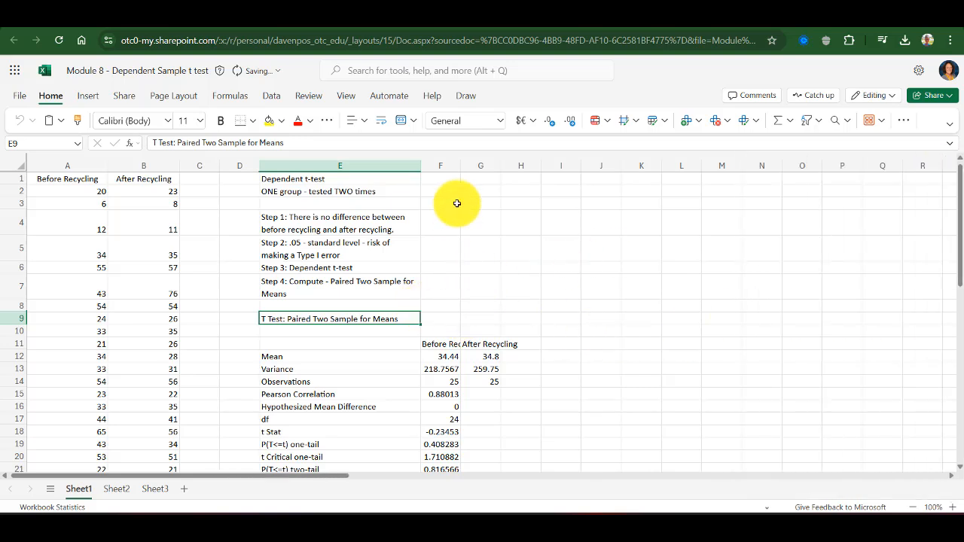
{"action": "left_click_drag", "start_coordinate": [460, 169], "coordinate": [540, 166]}
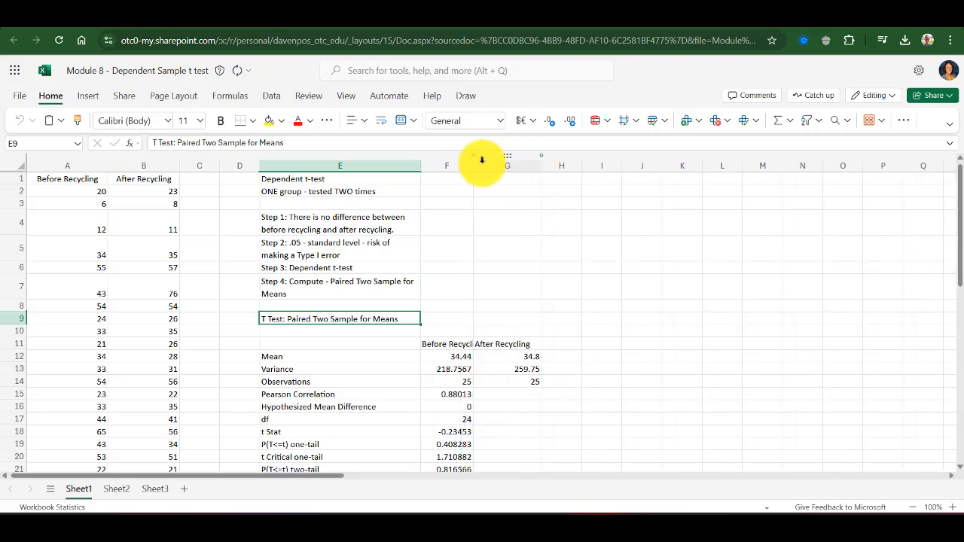
{"action": "left_click_drag", "start_coordinate": [475, 165], "coordinate": [498, 169]}
{"action": "scroll", "coordinate": [491, 239], "scroll_direction": "down", "scroll_amount": 3}
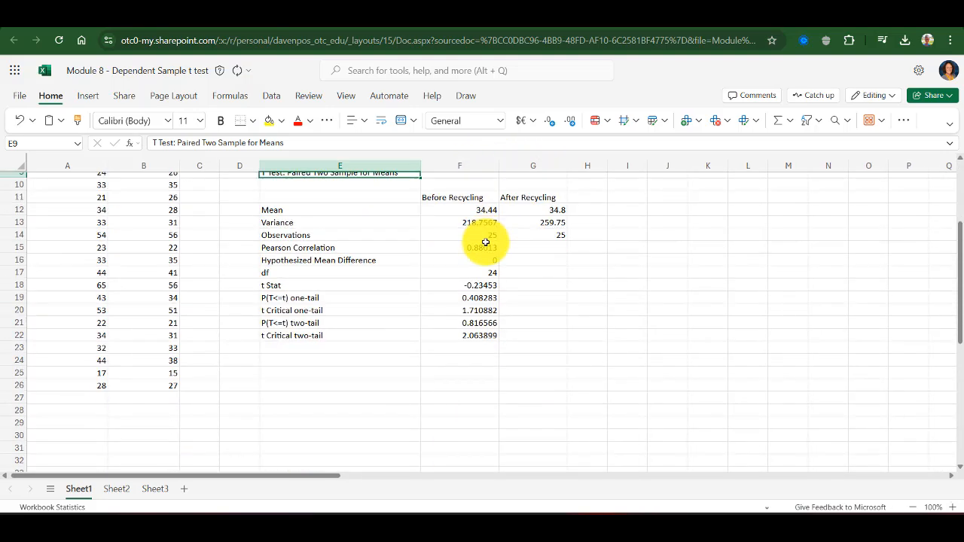
{"action": "scroll", "coordinate": [957, 159], "scroll_direction": "up", "scroll_amount": 2}
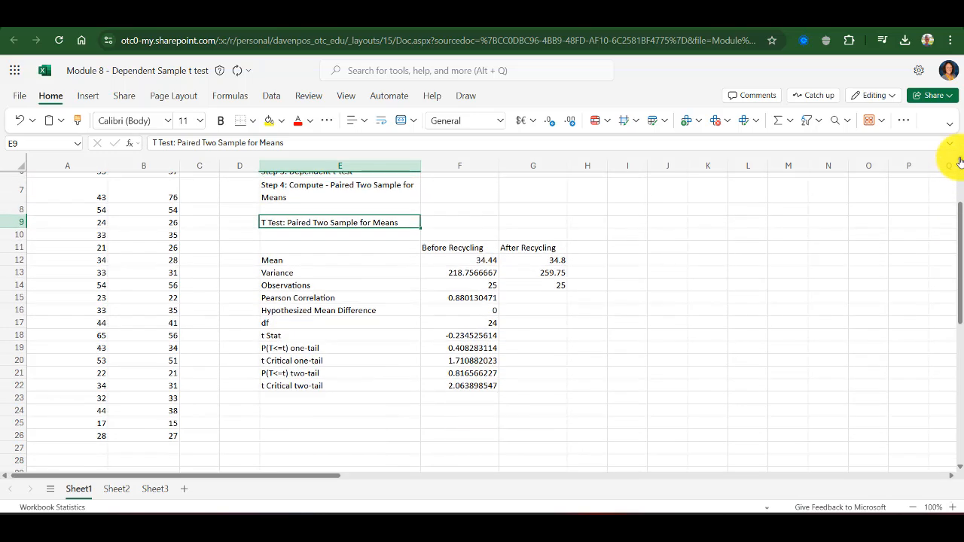
Highlight the Before/After Recycling headers, the means, and the df row of the t-test output in yellow
{"action": "left_click_drag", "start_coordinate": [473, 273], "coordinate": [531, 273]}
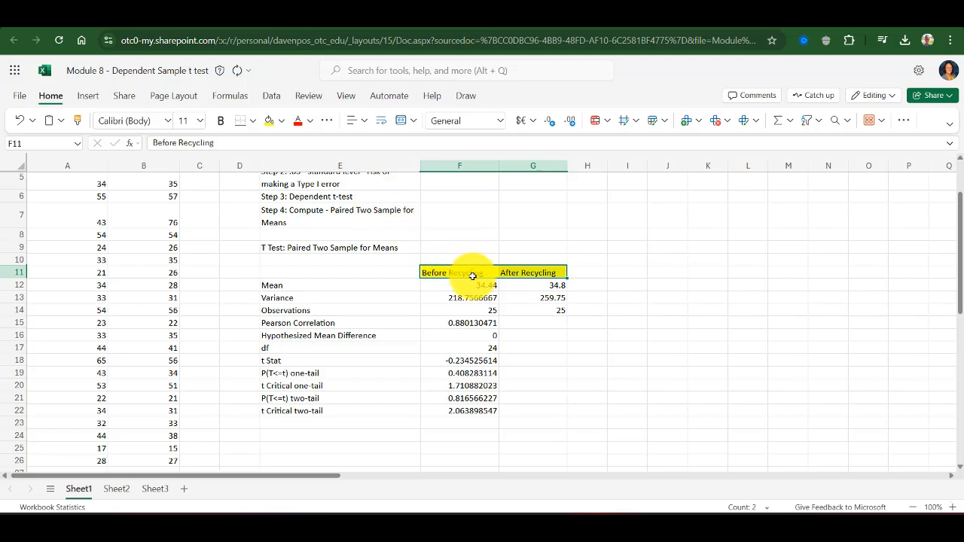
{"action": "left_click_drag", "start_coordinate": [475, 284], "coordinate": [531, 286]}
{"action": "left_click", "coordinate": [268, 123]}
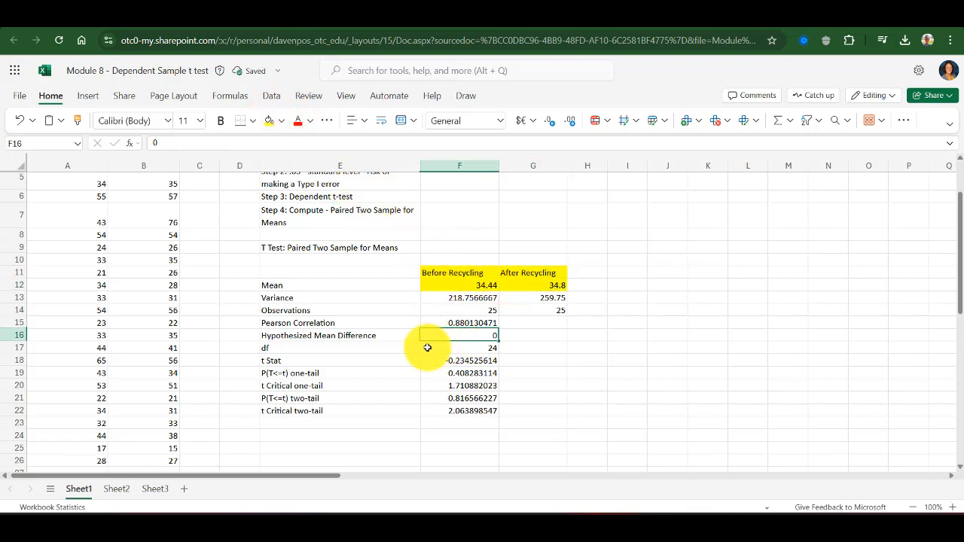
{"action": "left_click_drag", "start_coordinate": [399, 347], "coordinate": [423, 348]}
{"action": "left_click", "coordinate": [270, 122]}
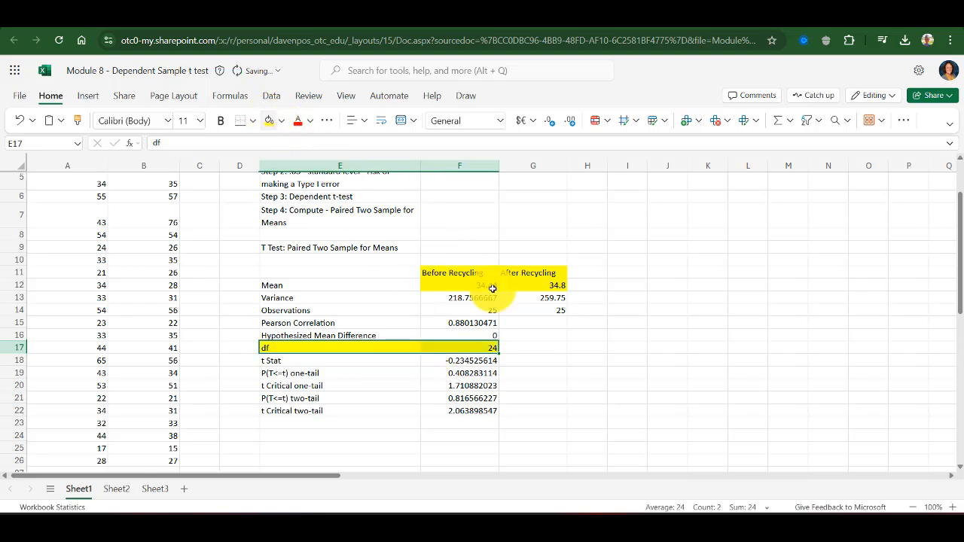
Enter the note "number of people minus 1 - 25 people in this data set" in G17 beside df
{"action": "left_click", "coordinate": [544, 348]}
{"action": "type", "text": "n"}
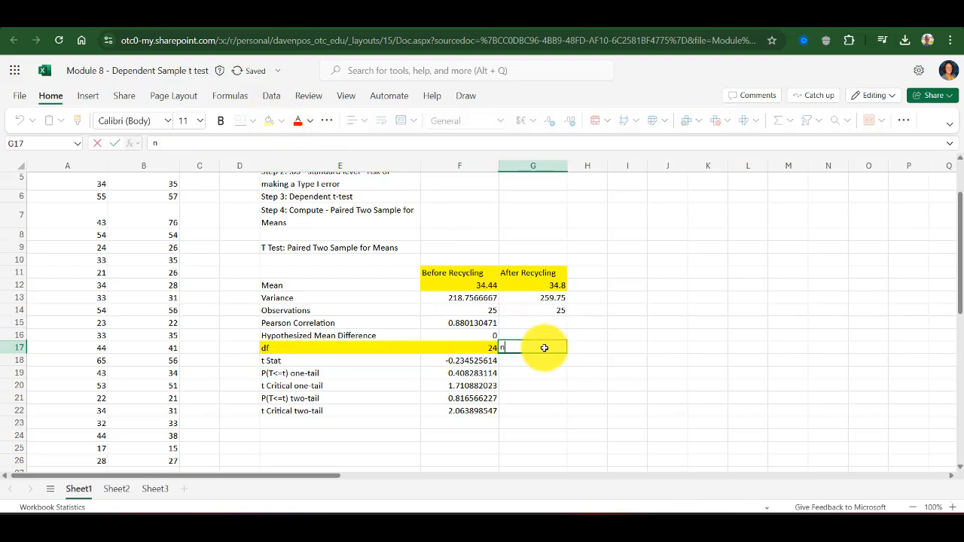
{"action": "type", "text": "umber of peo"}
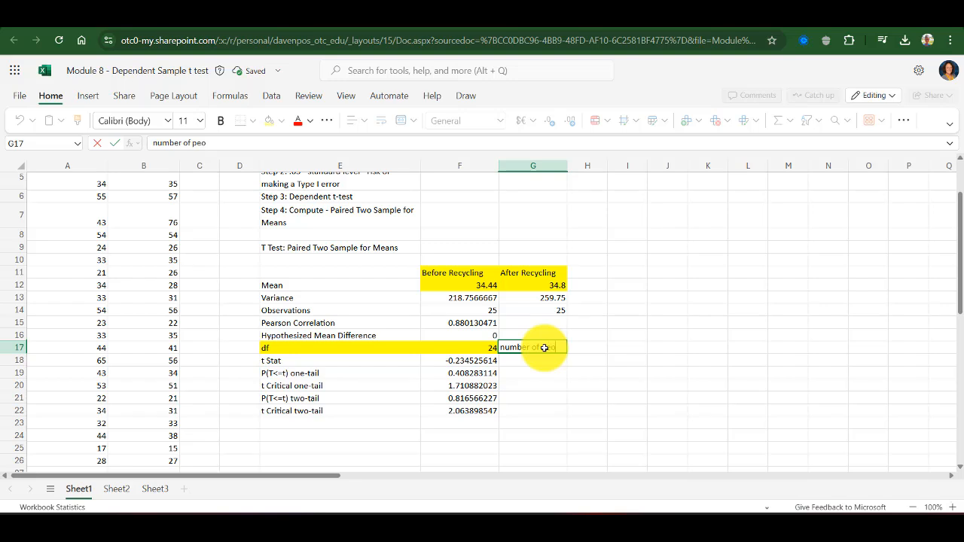
{"action": "type", "text": "ple minus 1"}
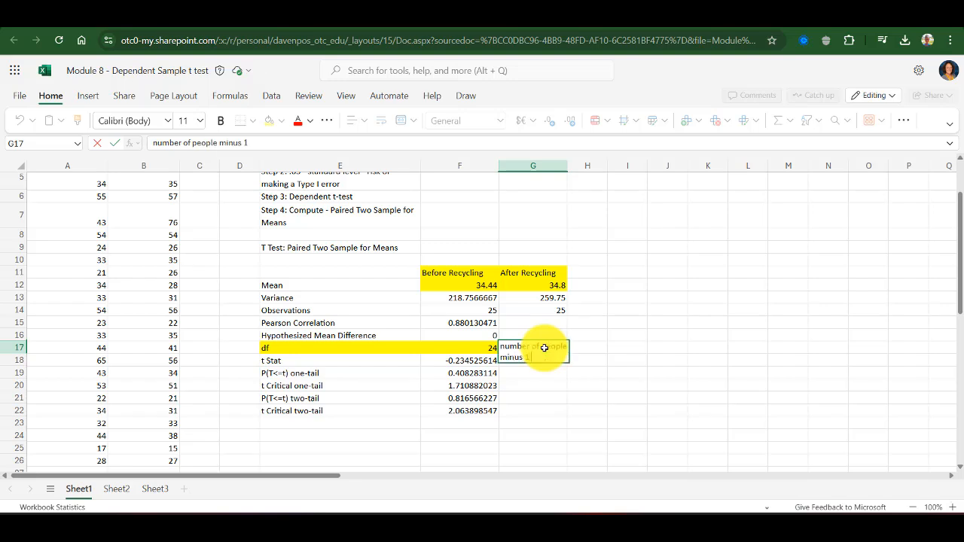
{"action": "type", "text": " - 25"}
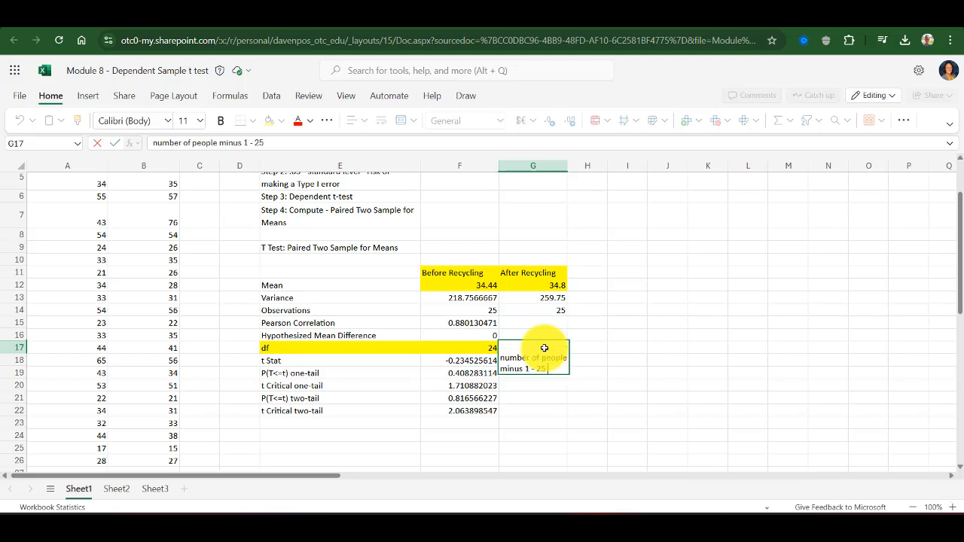
{"action": "type", "text": " people in this"}
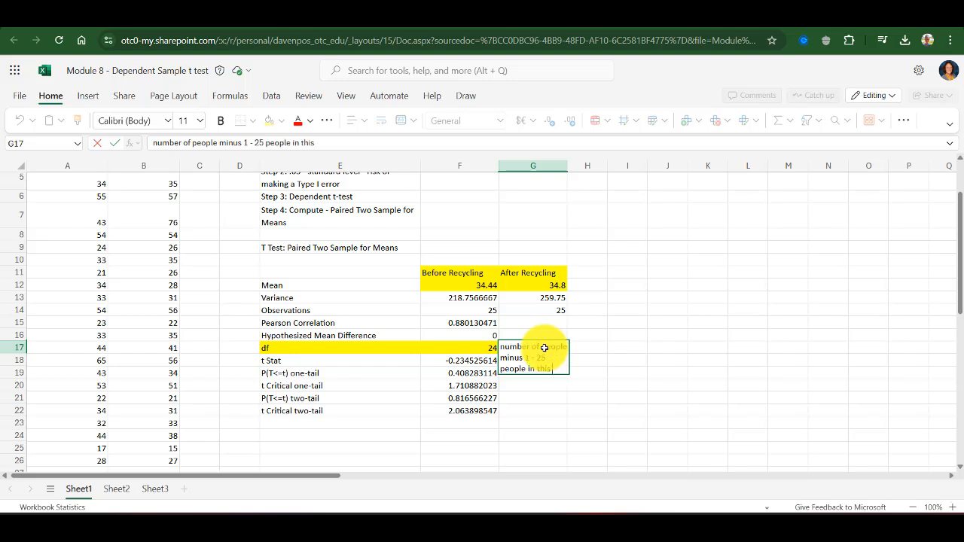
{"action": "type", "text": " data set"}
{"action": "key", "text": "Return"}
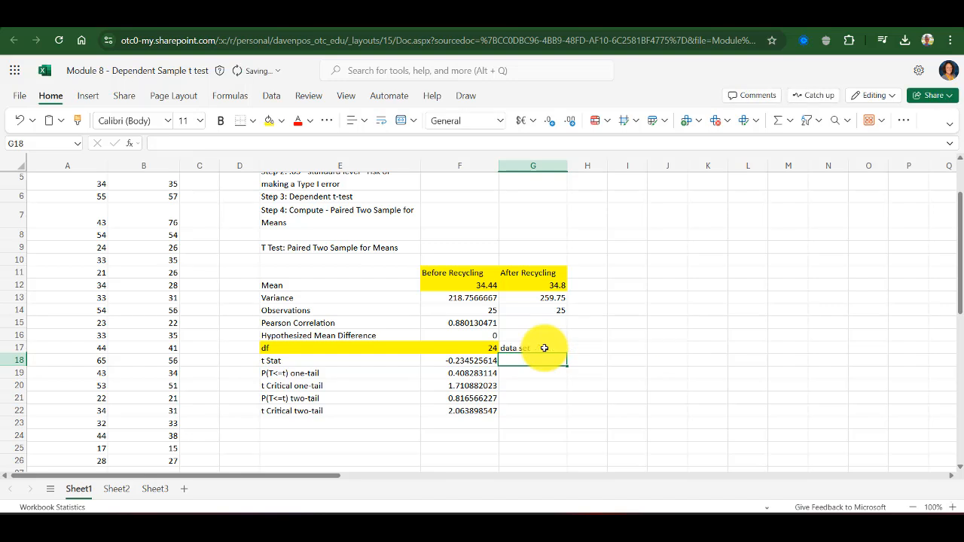
Highlight the t Stat row and the P(T<=t) two-tail row in yellow
{"action": "left_click_drag", "start_coordinate": [396, 362], "coordinate": [443, 364]}
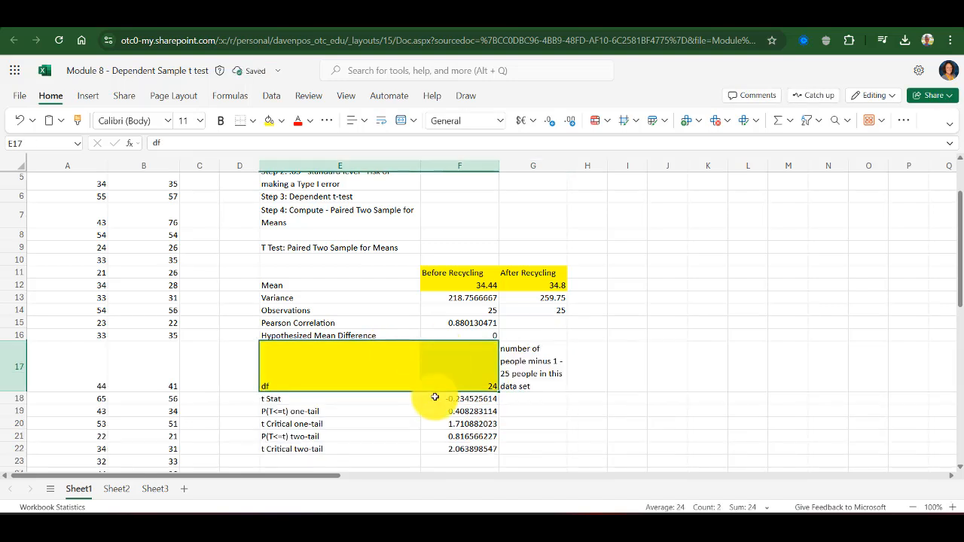
{"action": "left_click_drag", "start_coordinate": [434, 397], "coordinate": [409, 396]}
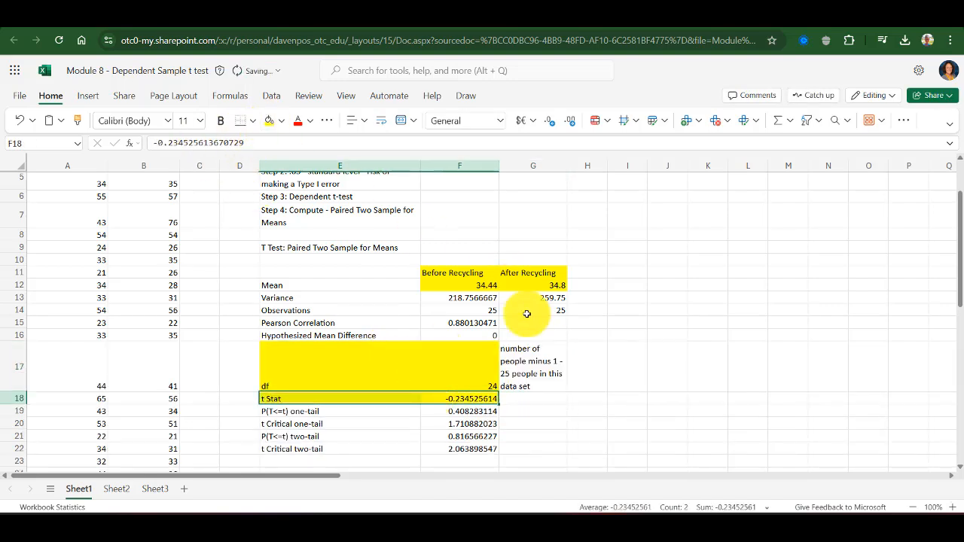
{"action": "left_click", "coordinate": [482, 366]}
{"action": "scroll", "coordinate": [452, 338], "scroll_direction": "down", "scroll_amount": 3}
{"action": "left_click_drag", "start_coordinate": [407, 292], "coordinate": [436, 290]}
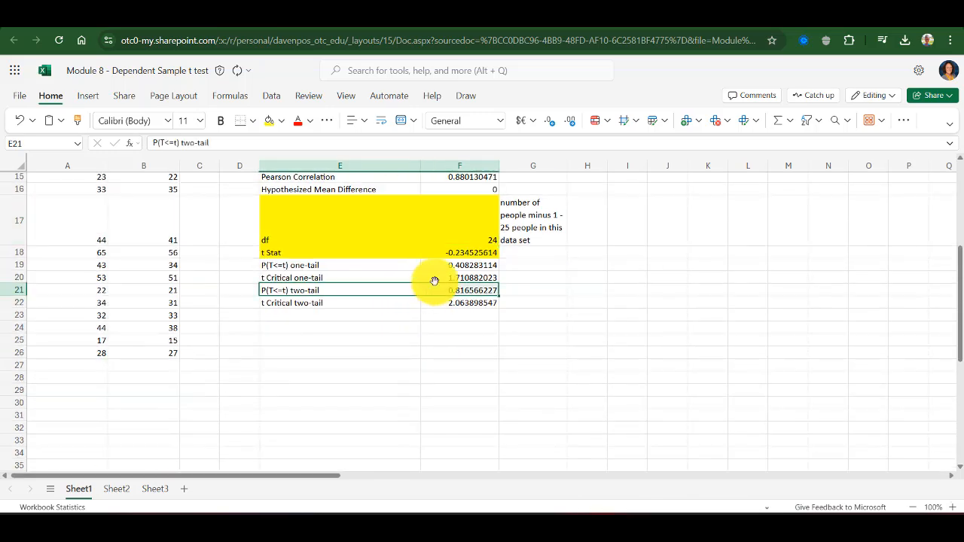
{"action": "left_click", "coordinate": [270, 121]}
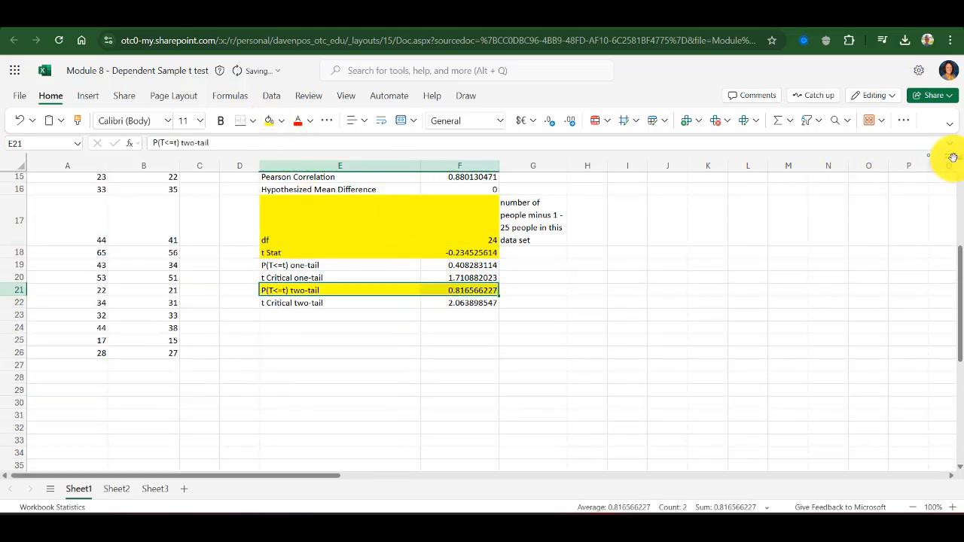
{"action": "scroll", "coordinate": [953, 160], "scroll_direction": "up", "scroll_amount": 3}
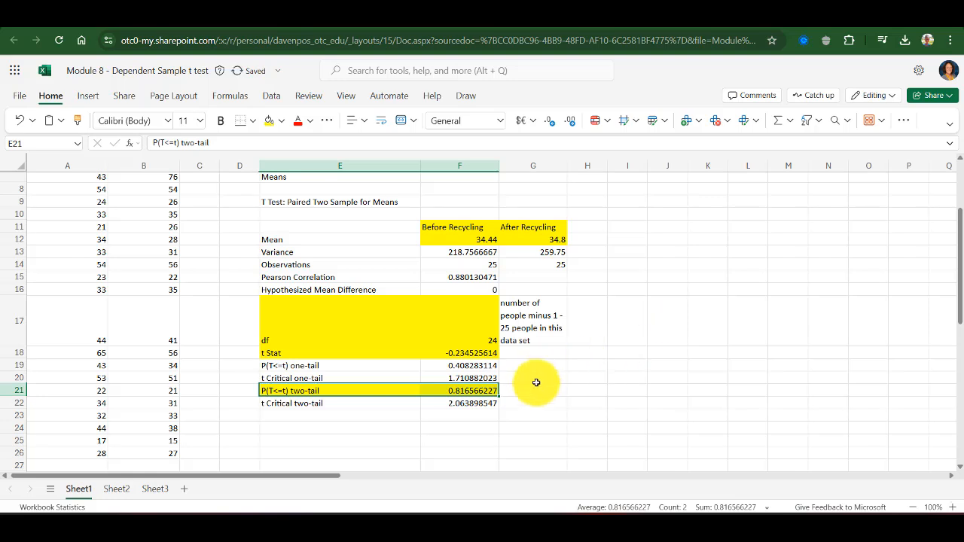
Enter "Step 5: If p >.05 - accept the null - no significant difference" in G21 and wrap its text
{"action": "left_click", "coordinate": [536, 386]}
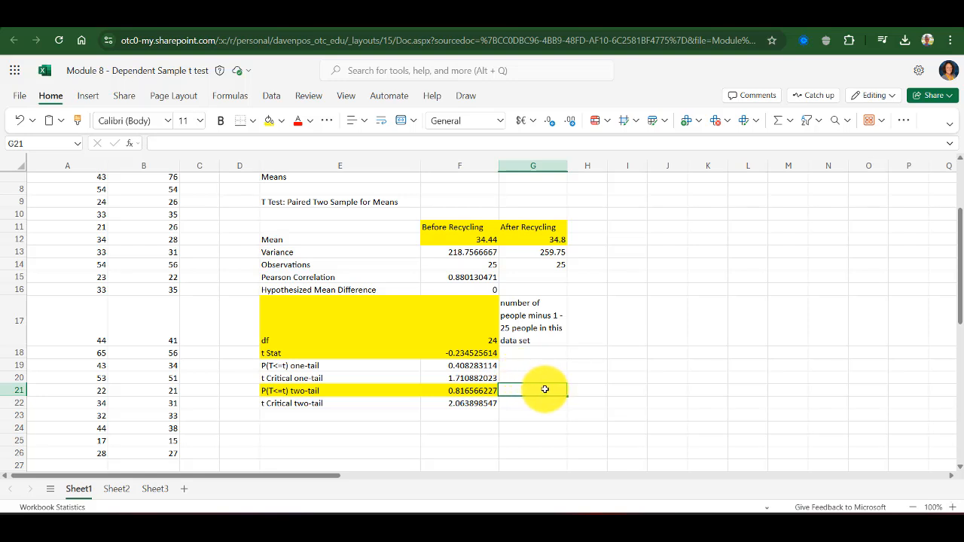
{"action": "type", "text": "Step 5: If p >."}
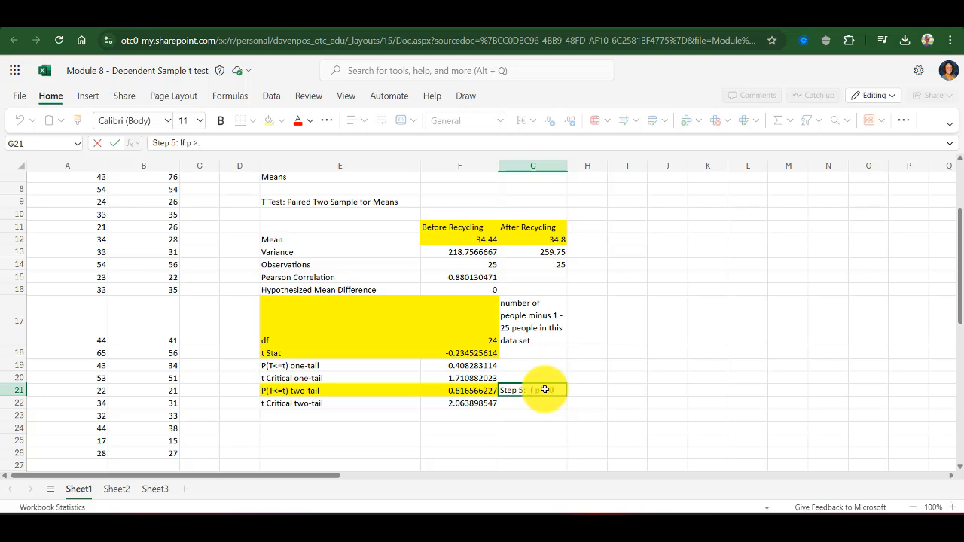
{"action": "type", "text": "05 - acce"}
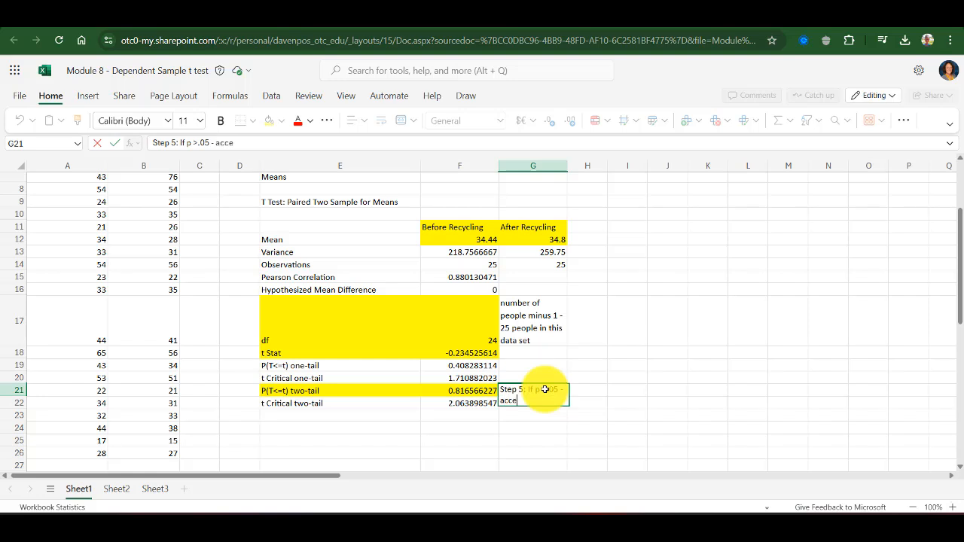
{"action": "type", "text": "pt the null - no si"}
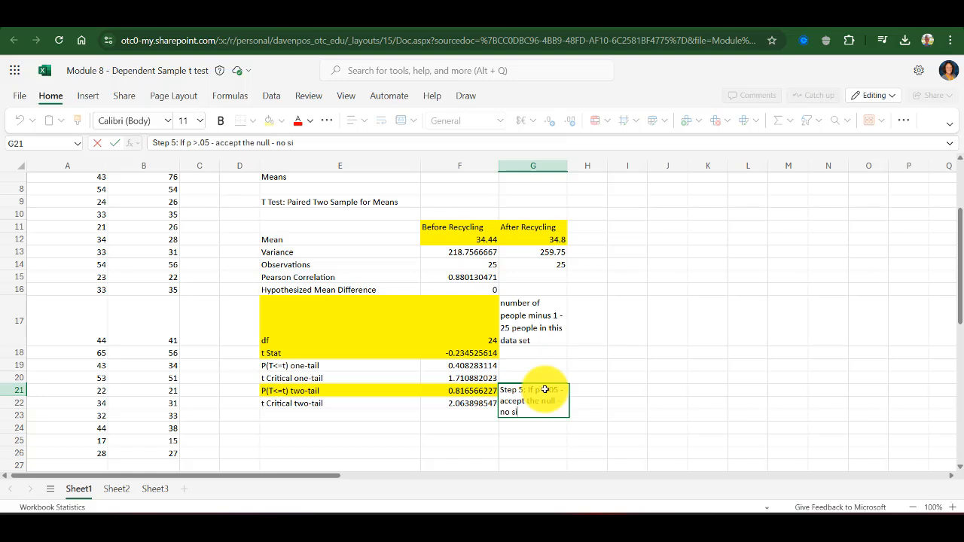
{"action": "type", "text": "gnificant difference"}
{"action": "key", "text": "Return"}
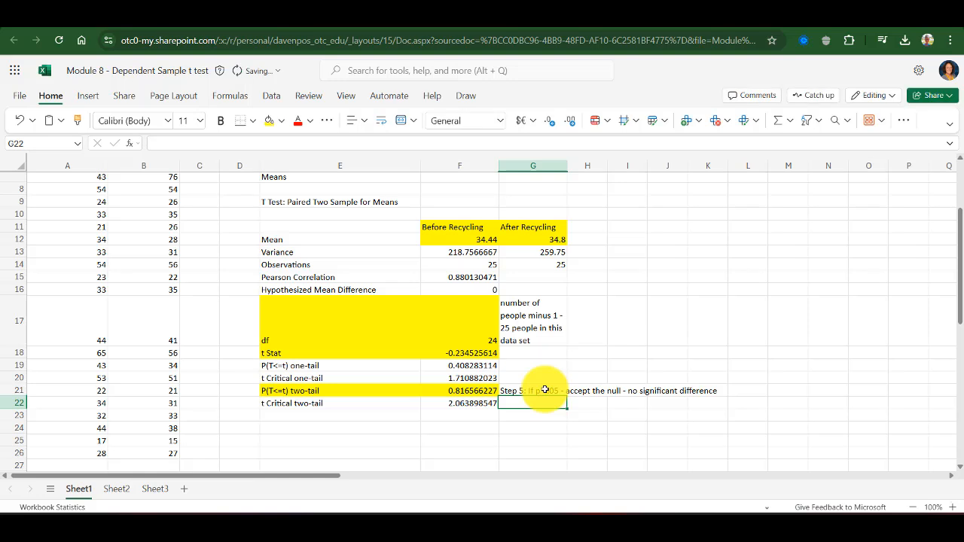
{"action": "left_click", "coordinate": [544, 390]}
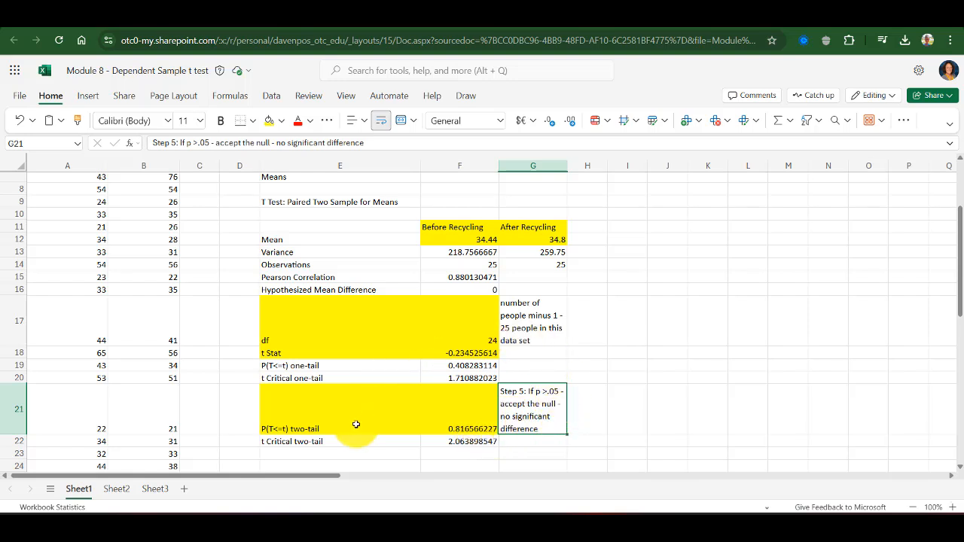
Enter "Step 6: APA Format" in cell E24
{"action": "left_click", "coordinate": [351, 452]}
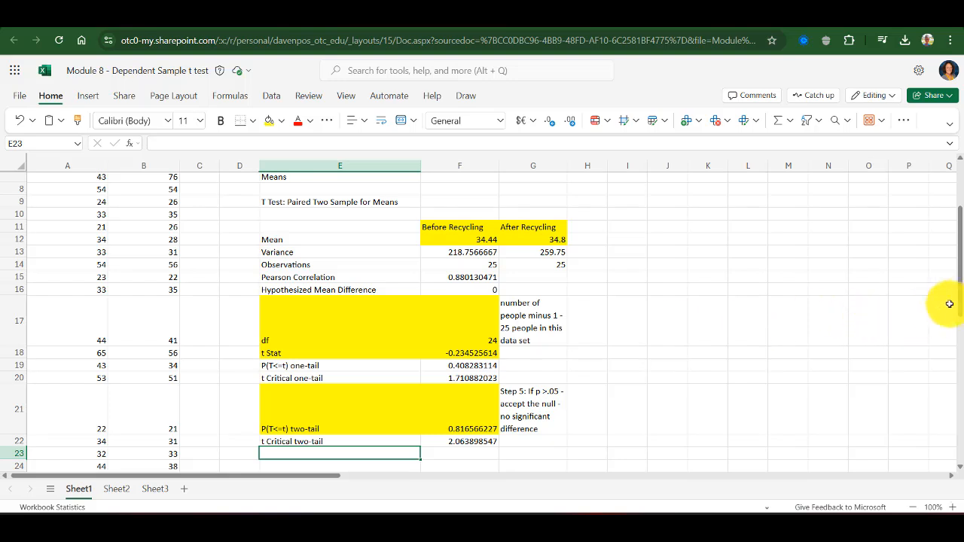
{"action": "scroll", "coordinate": [958, 305], "scroll_direction": "down", "scroll_amount": 1}
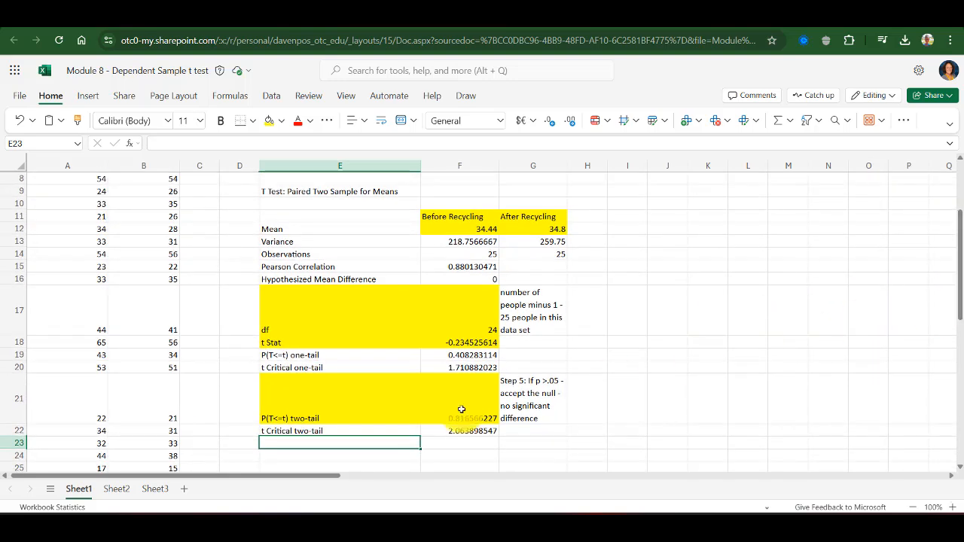
{"action": "left_click", "coordinate": [351, 456]}
{"action": "type", "text": "Step6"}
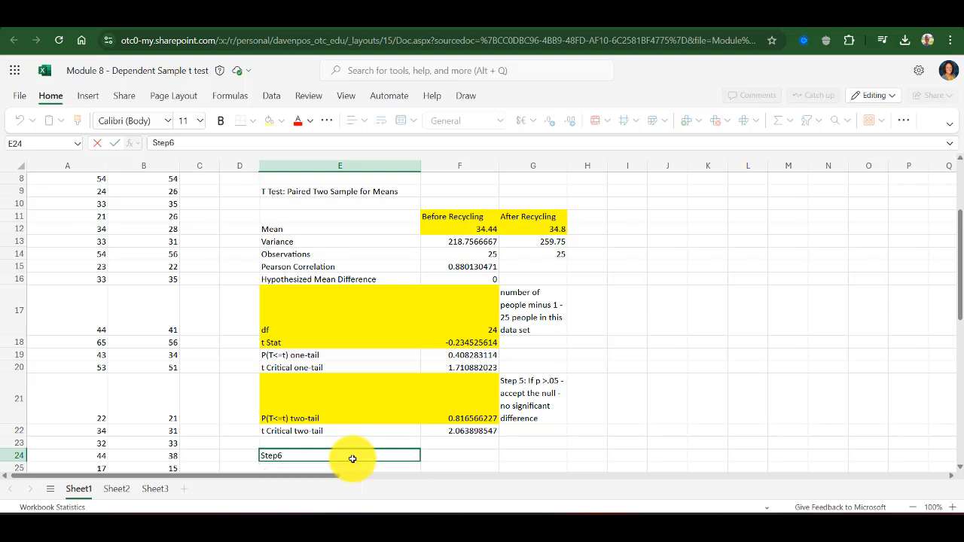
{"action": "key", "text": "BackSpace"}
{"action": "type", "text": "6: APA Format"}
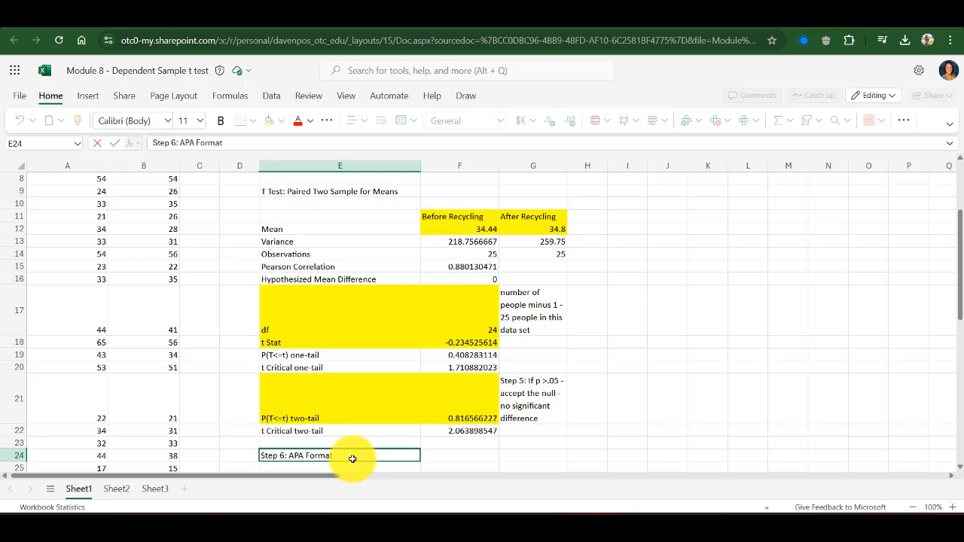
{"action": "key", "text": "Return"}
Enter "Statistical Shorthand: t (24) = -.23, p >.05" in cell E25
{"action": "type", "text": "Sta"}
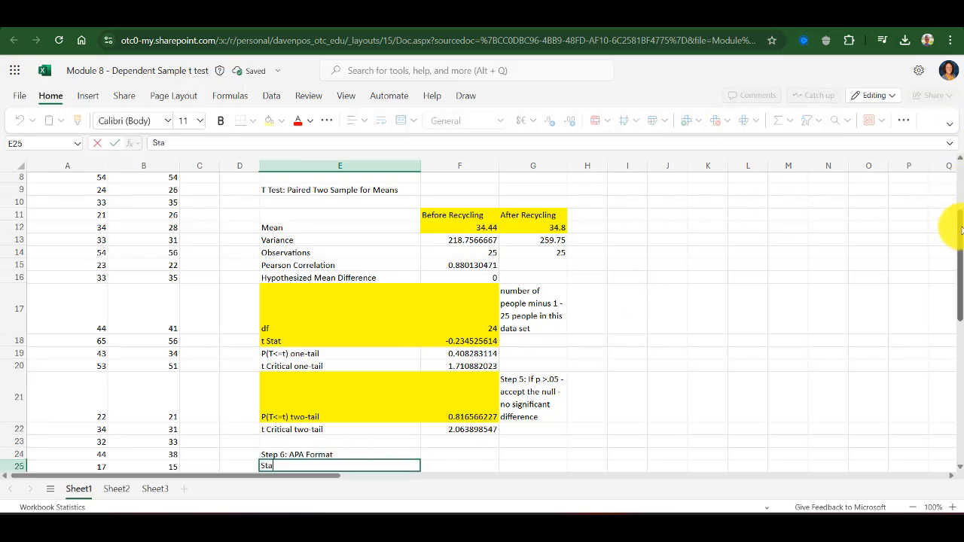
{"action": "scroll", "coordinate": [957, 233], "scroll_direction": "down", "scroll_amount": 1}
{"action": "type", "text": "tistical Shorthand"}
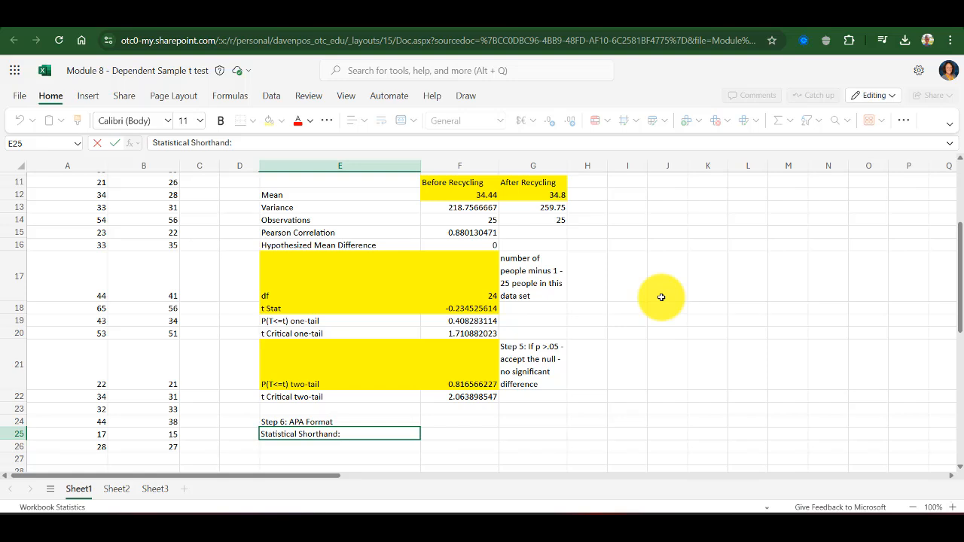
{"action": "type", "text": ": t (24) ="}
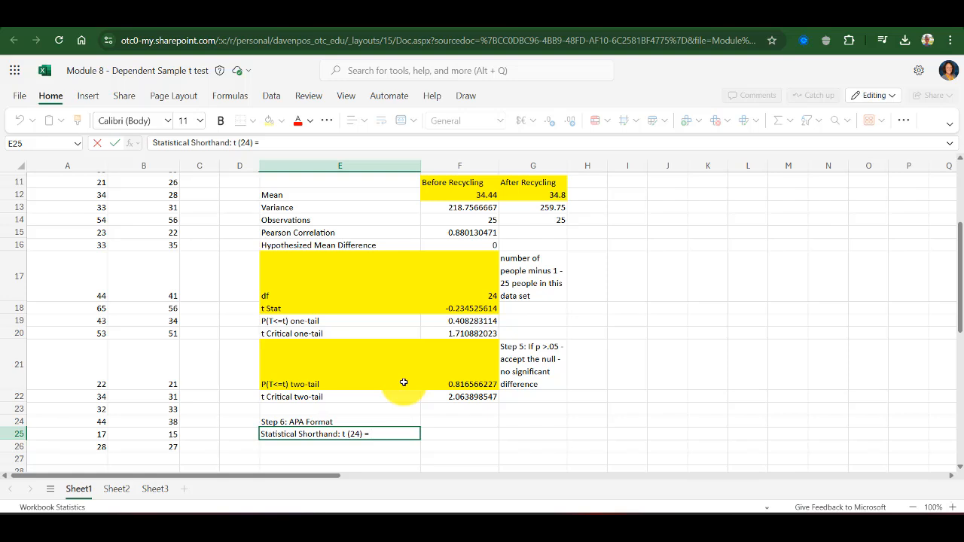
{"action": "type", "text": " -.23, p >05"}
{"action": "key", "text": "BackSpace"}
{"action": "key", "text": "BackSpace"}
{"action": "type", "text": ".05"}
{"action": "key", "text": "Return"}
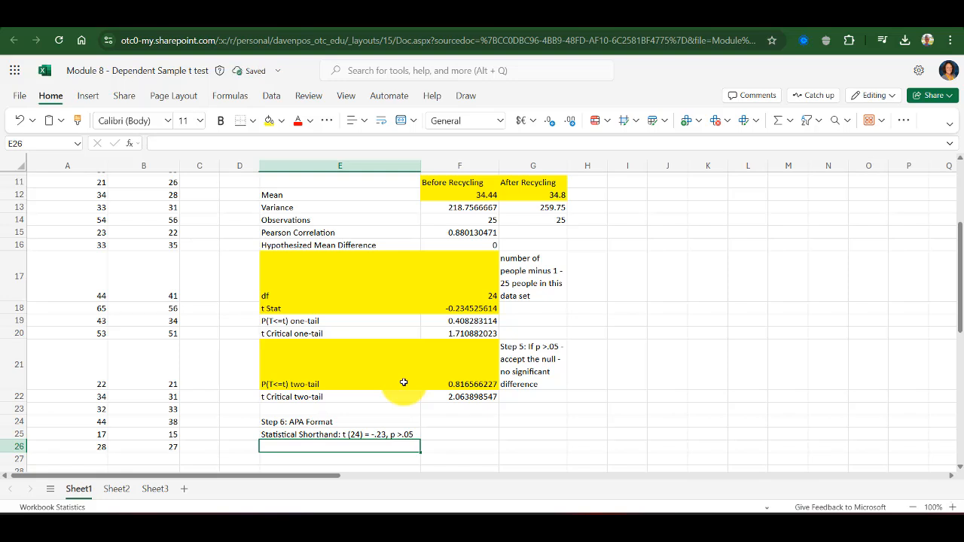
Enter "Paragraph:" in cell E26 and highlight the statistical shorthand cell E25 in yellow
{"action": "type", "text": "Paragrap"}
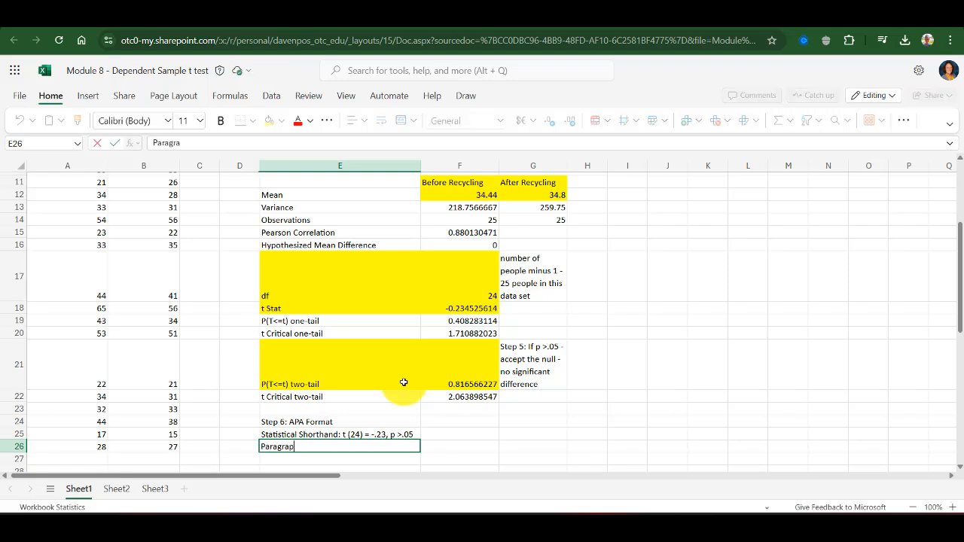
{"action": "type", "text": "h:"}
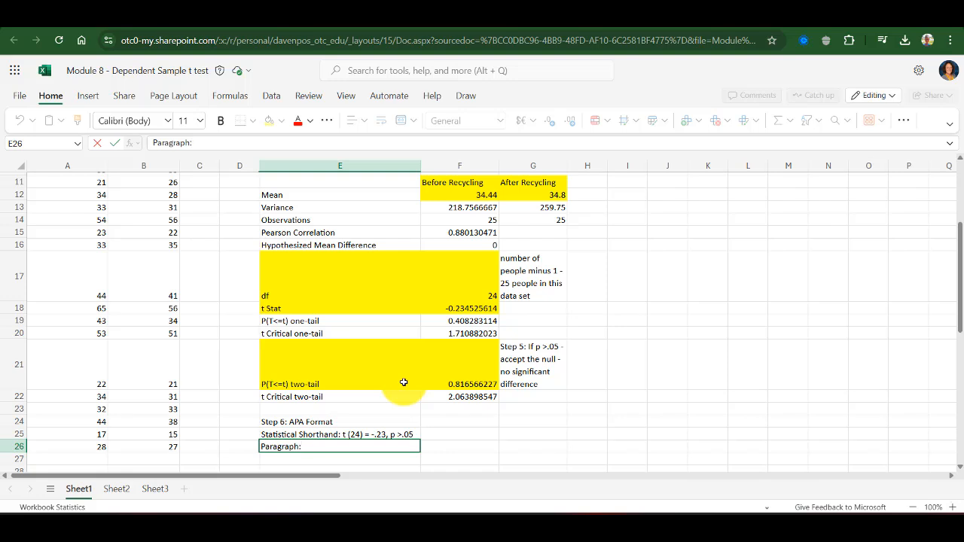
{"action": "left_click", "coordinate": [406, 435]}
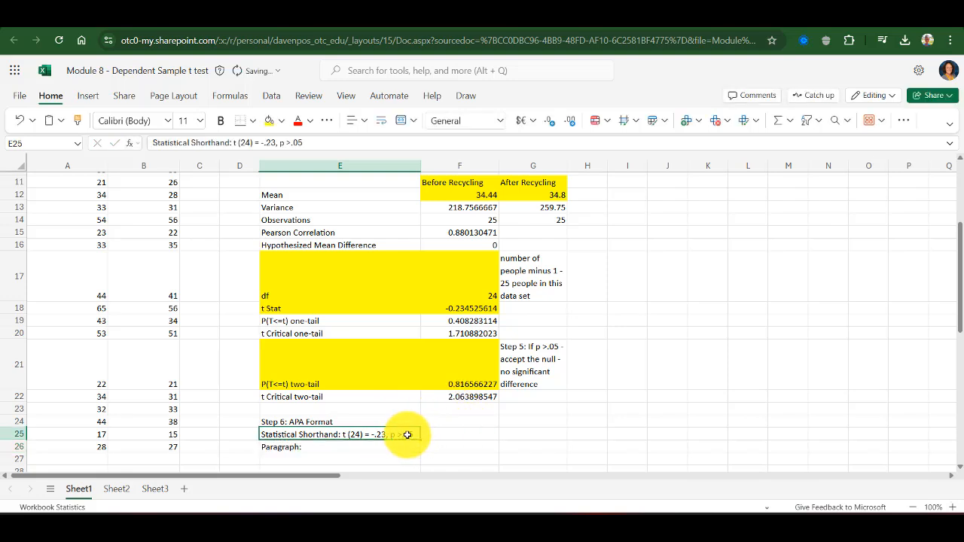
{"action": "left_click", "coordinate": [265, 122]}
Extend E26 to "Paragraph: A dependent samples t test was conducted to determine the difference before recycling and after recycling."
{"action": "left_click", "coordinate": [348, 446]}
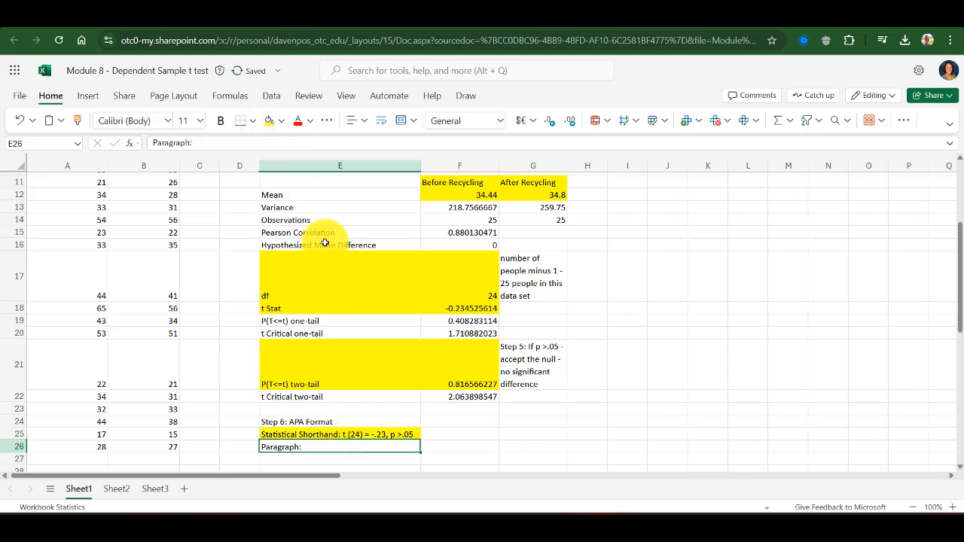
{"action": "left_click", "coordinate": [296, 143]}
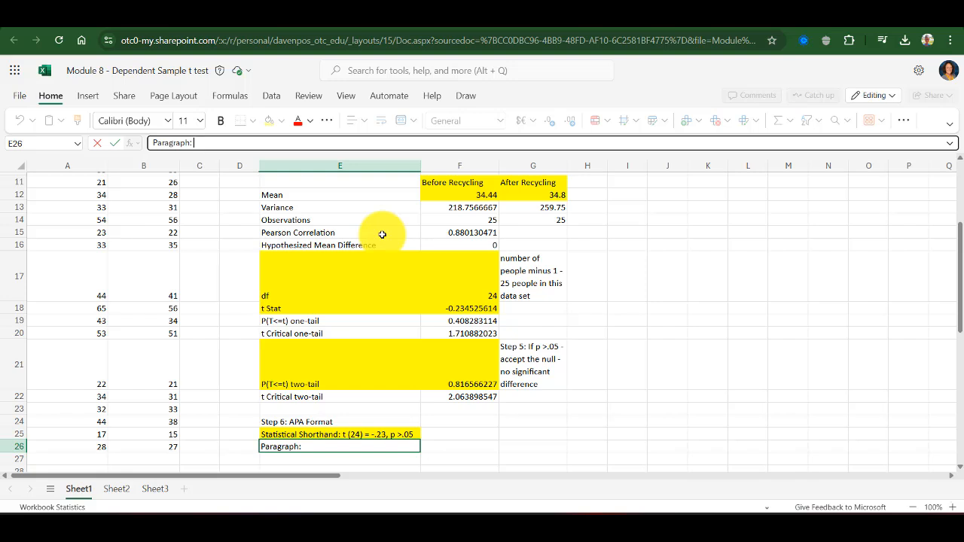
{"action": "type", "text": "A dependent samples t te"}
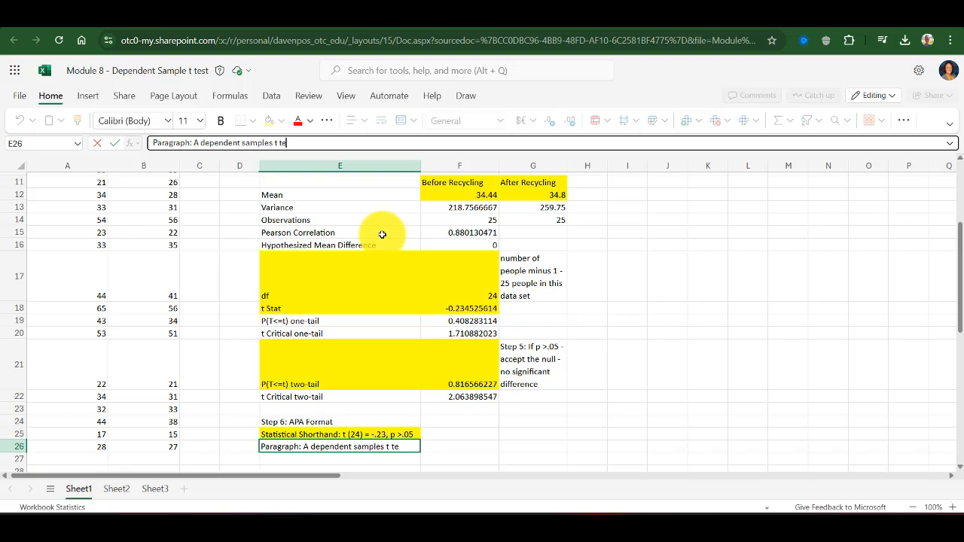
{"action": "type", "text": "st was"}
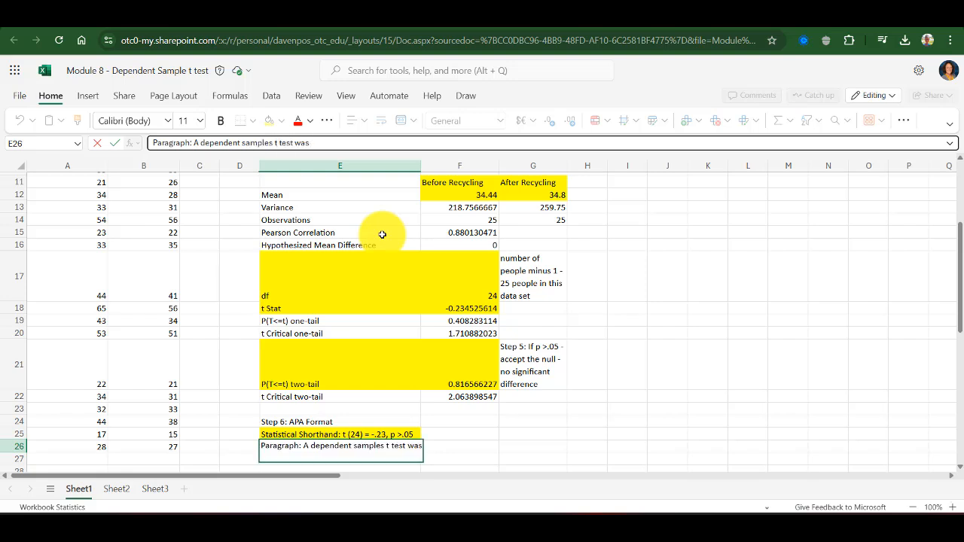
{"action": "type", "text": " conducted to"}
{"action": "type", "text": " b"}
{"action": "type", "text": " determine the"}
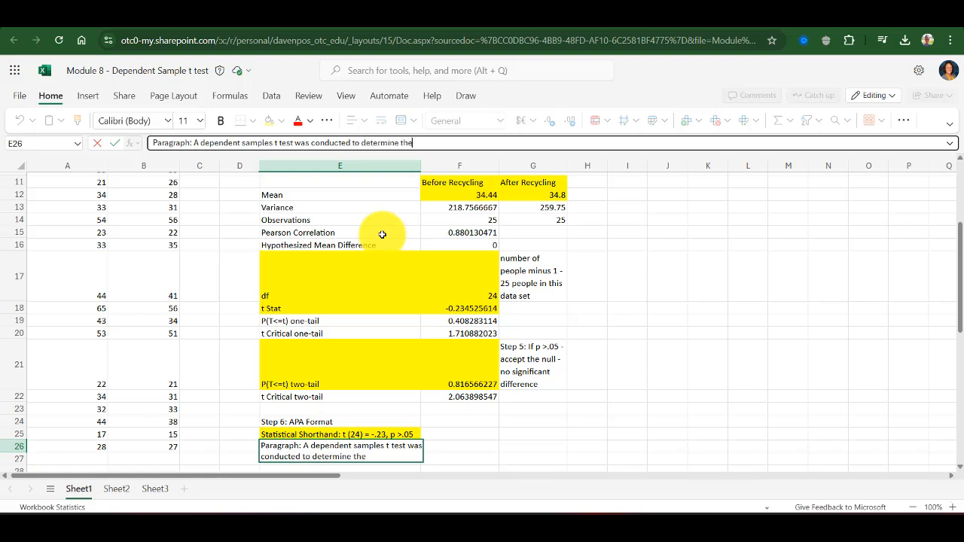
{"action": "type", "text": " difference. before"}
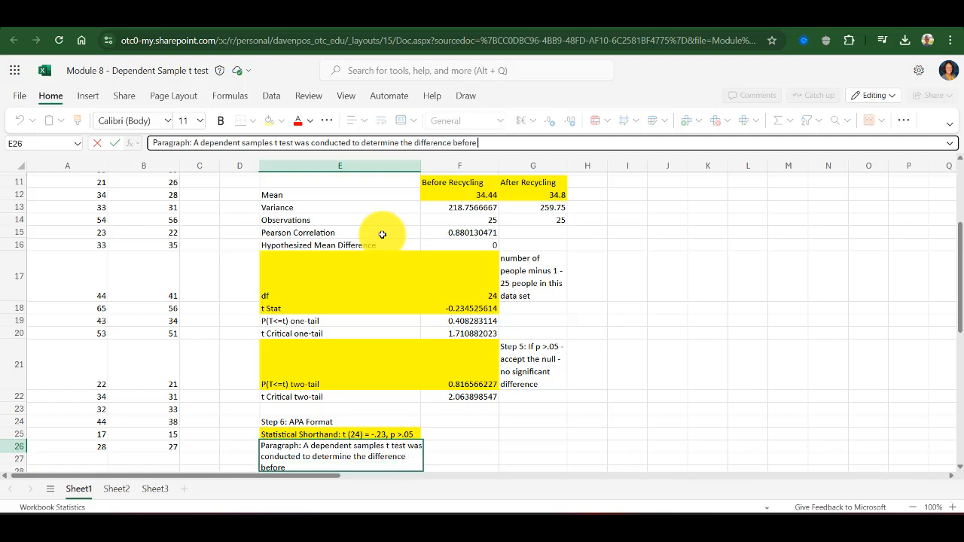
{"action": "type", "text": " cycling"}
{"action": "key", "text": "BackSpace"}
{"action": "key", "text": "BackSpace"}
{"action": "key", "text": "BackSpace"}
{"action": "key", "text": "BackSpace"}
{"action": "key", "text": "BackSpace"}
{"action": "key", "text": "BackSpace"}
{"action": "key", "text": "BackSpace"}
{"action": "key", "text": "BackSpace"}
{"action": "type", "text": "ecycling and "}
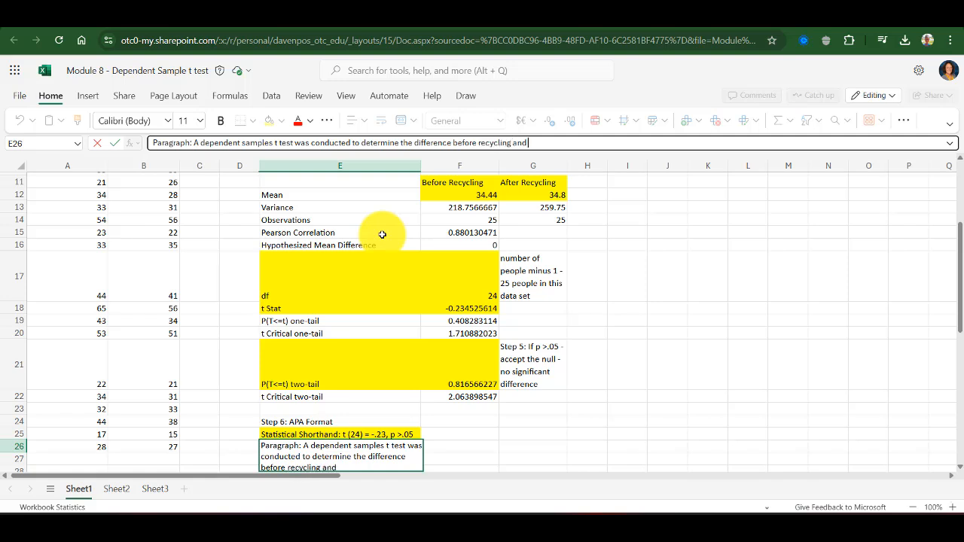
{"action": "type", "text": "after recycling."}
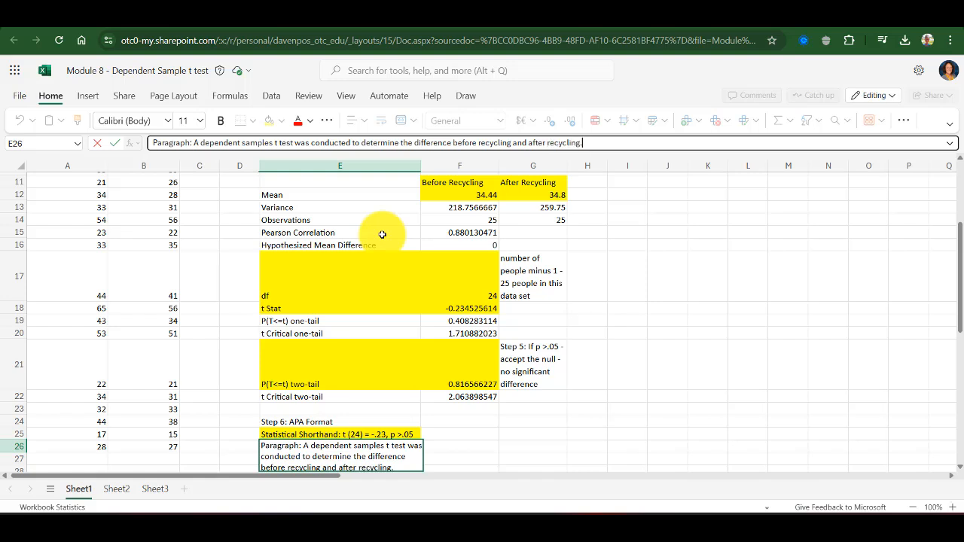
{"action": "key", "text": "Return"}
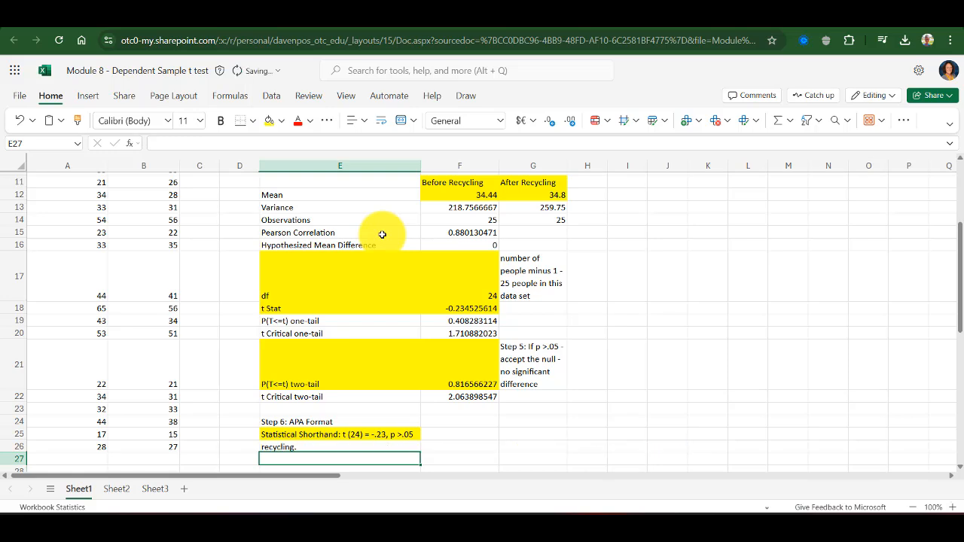
Append "No significant difference was found (t (24) = -.23, p>.05). The mean before recycling was 34.4 and the mean after recycling was 34.8." to E26
{"action": "left_click", "coordinate": [344, 458]}
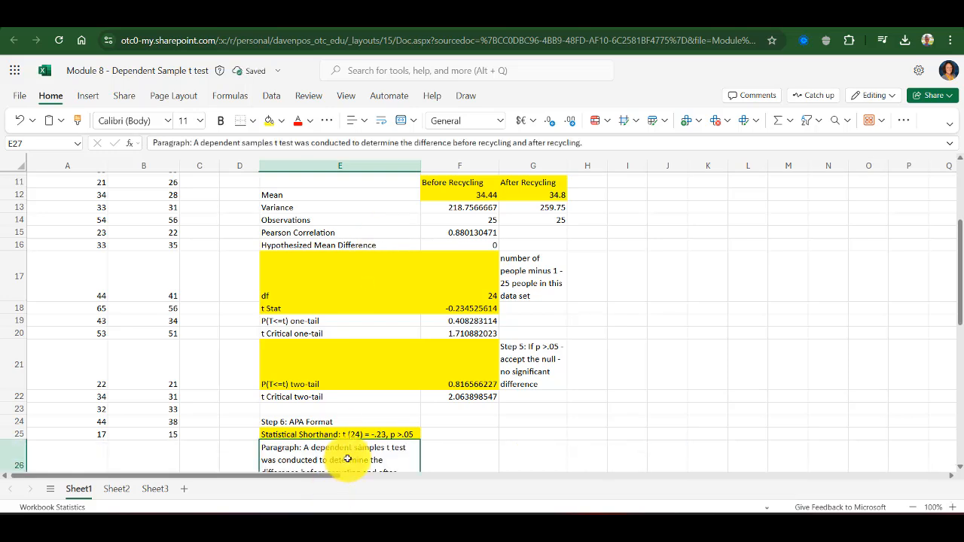
{"action": "left_click", "coordinate": [960, 467]}
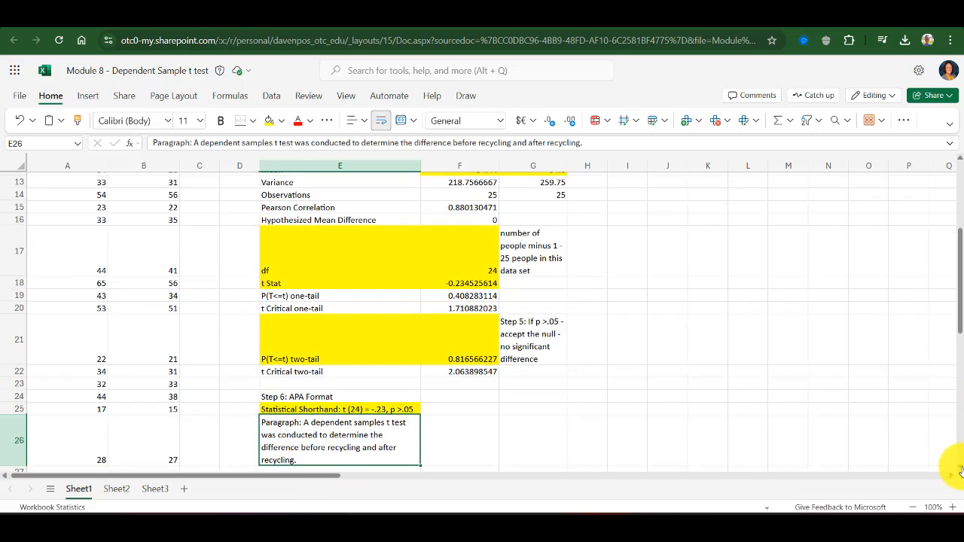
{"action": "left_click", "coordinate": [596, 143]}
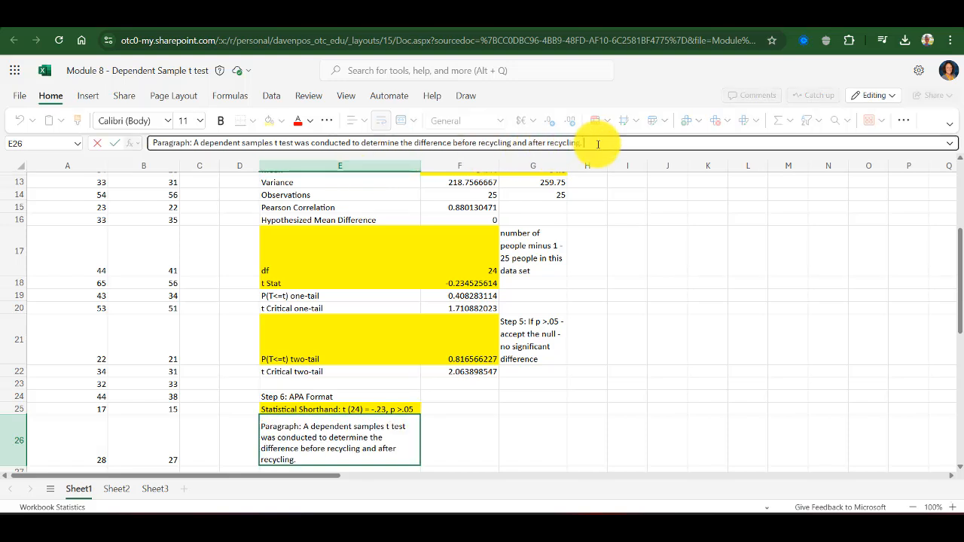
{"action": "type", "text": "No significan"}
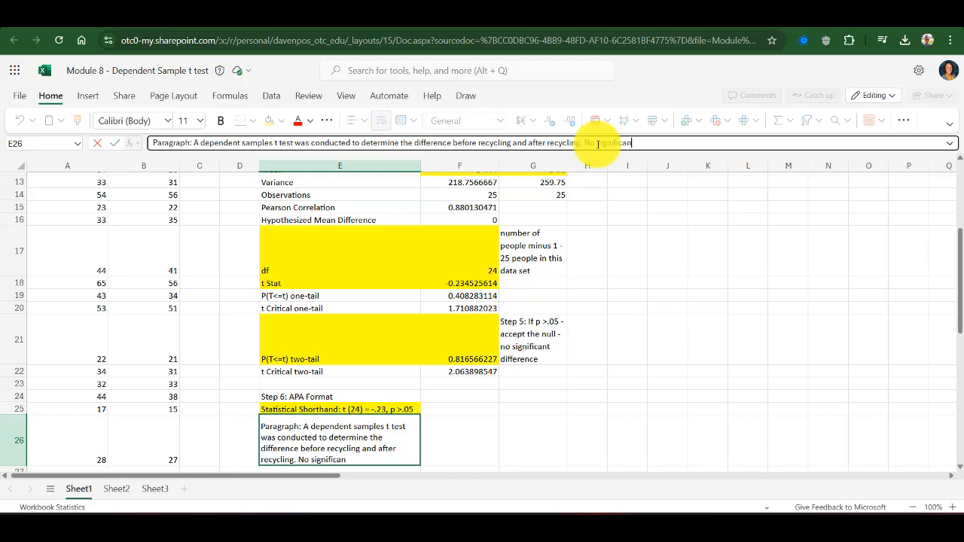
{"action": "type", "text": "t difference was found"}
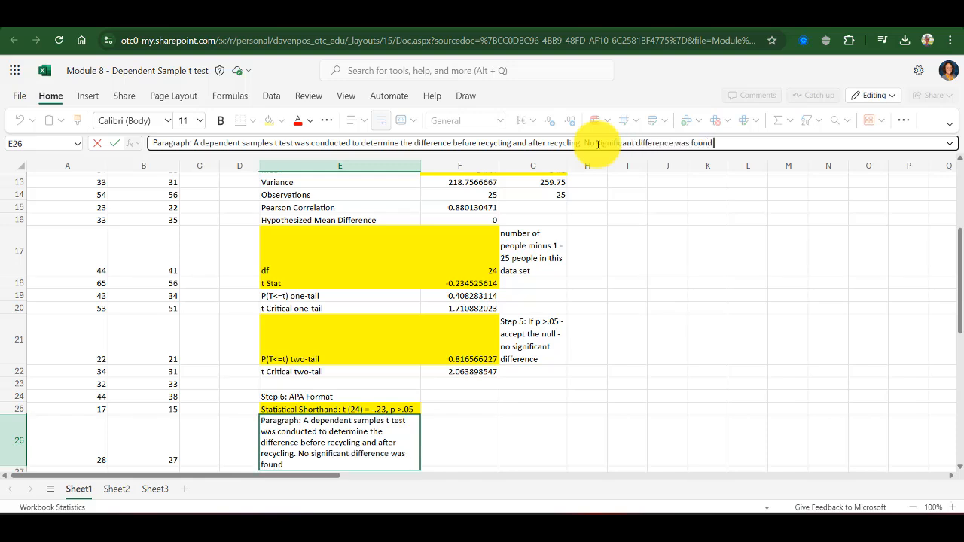
{"action": "type", "text": " (t (24) = -.23, p>.05"}
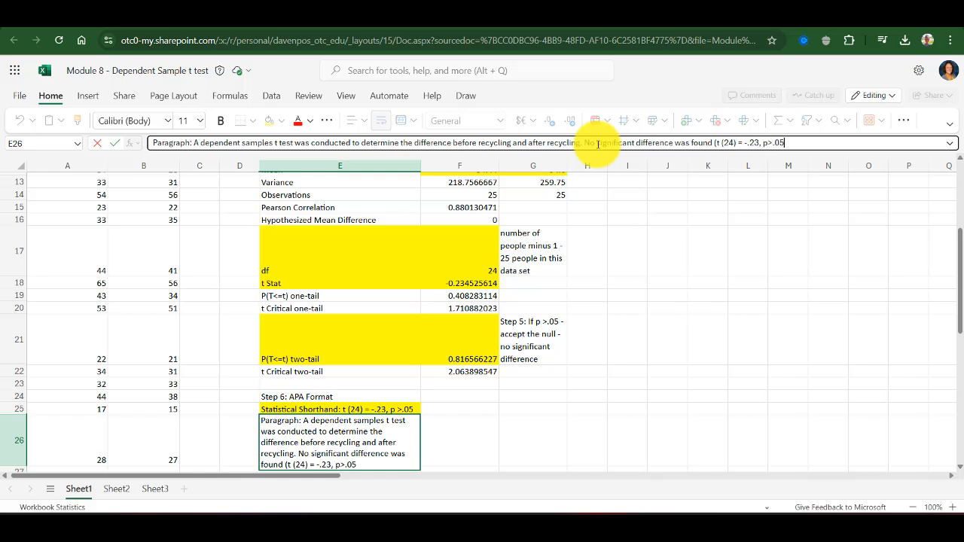
{"action": "type", "text": "). The mean before"}
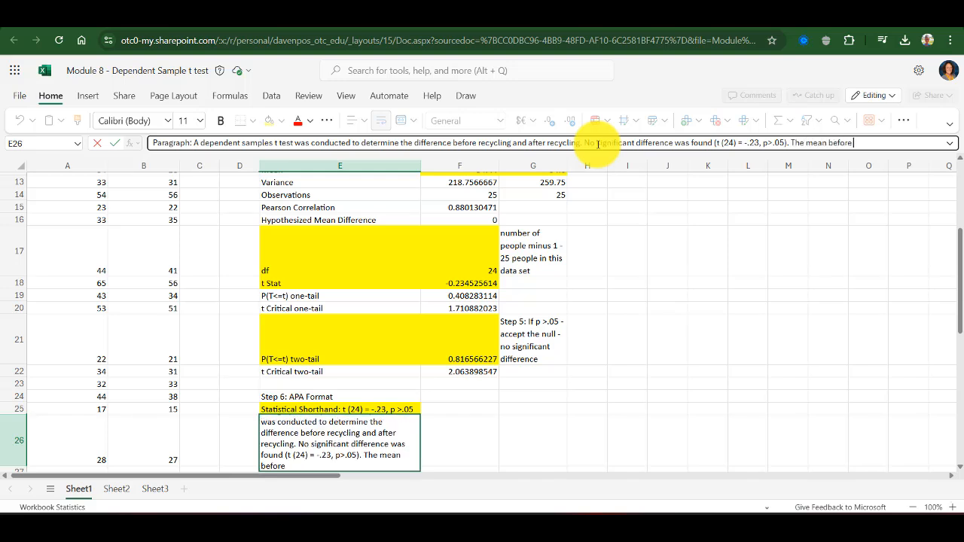
{"action": "type", "text": " recycling was 34."}
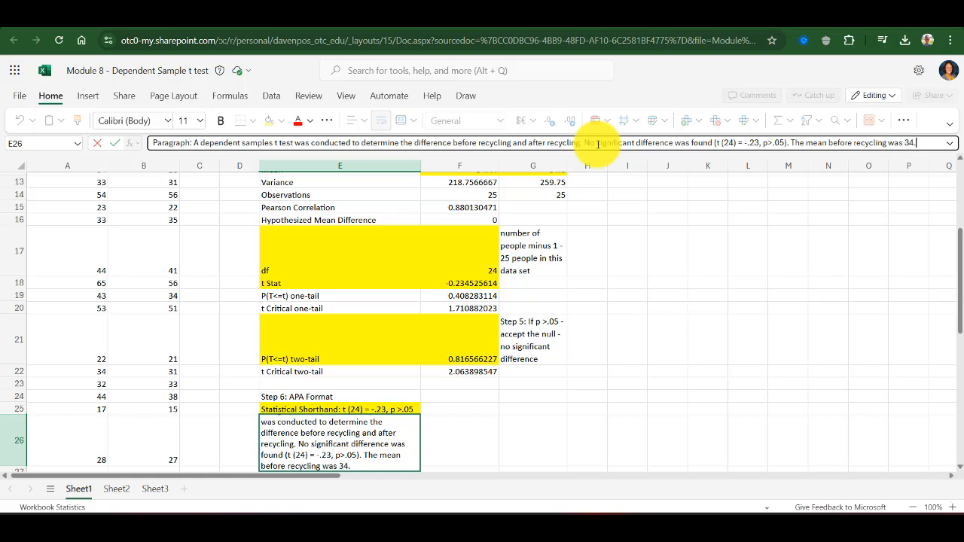
{"action": "type", "text": "he mean after recycling was 34.8"}
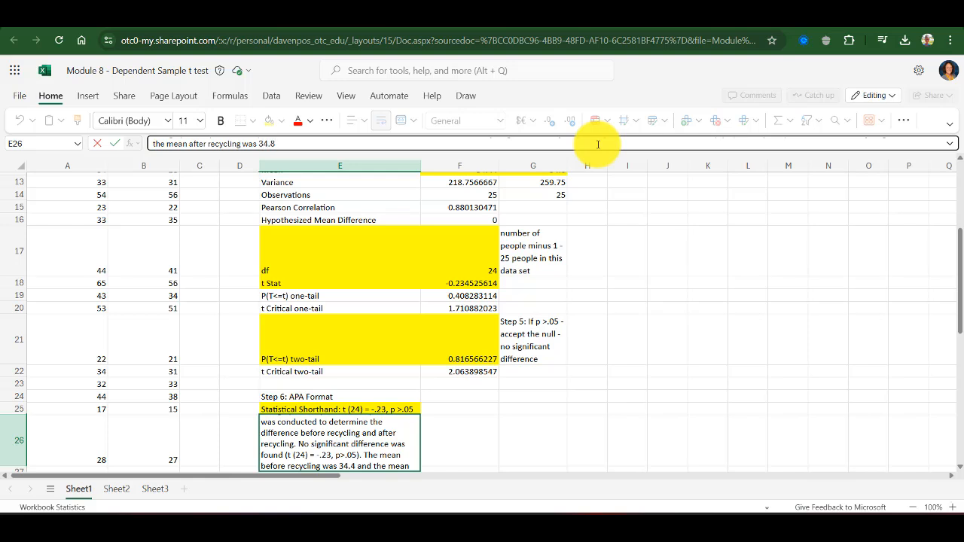
{"action": "key", "text": "Return"}
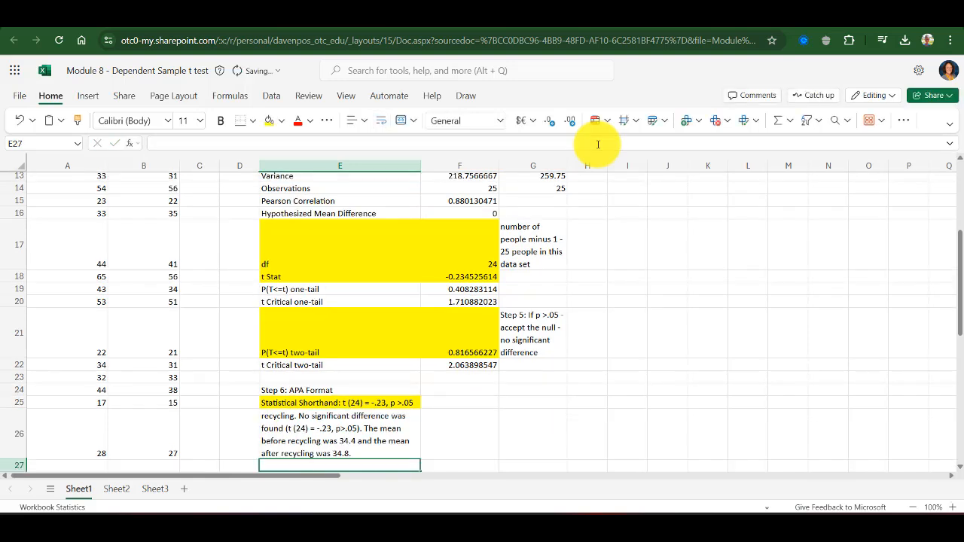
Highlight the APA paragraph cell E26 in yellow
{"action": "left_click", "coordinate": [388, 413]}
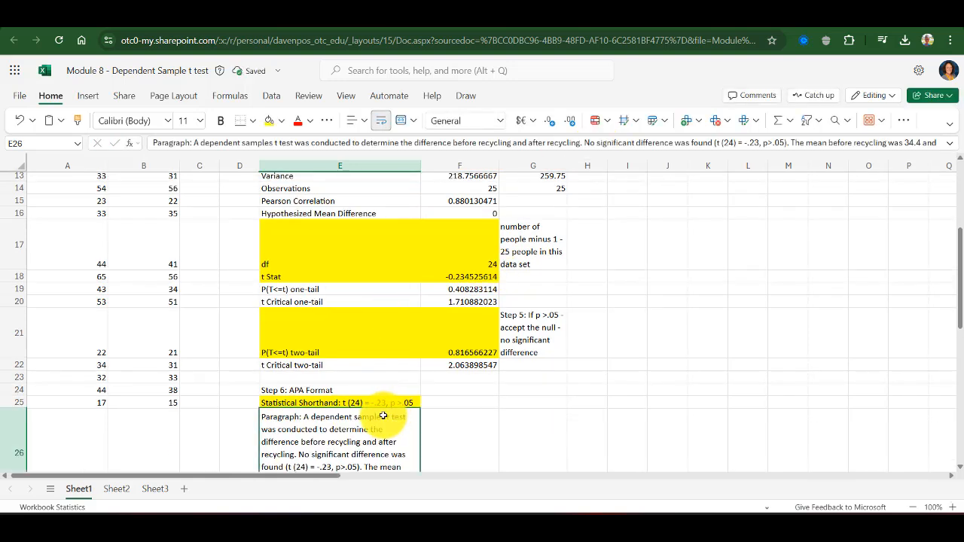
{"action": "left_click", "coordinate": [270, 122]}
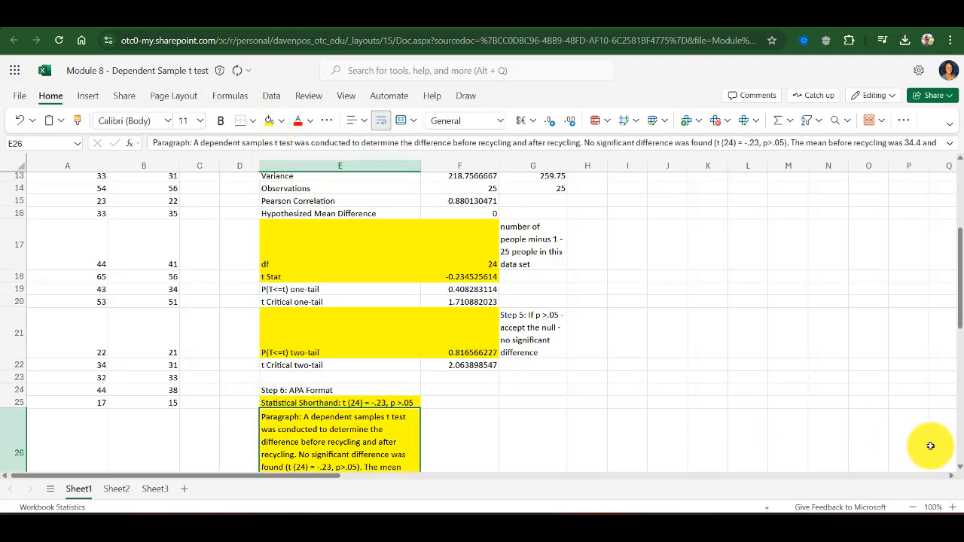
{"action": "scroll", "coordinate": [956, 471], "scroll_direction": "down", "scroll_amount": 2}
{"action": "scroll", "coordinate": [960, 473], "scroll_direction": "down", "scroll_amount": 1}
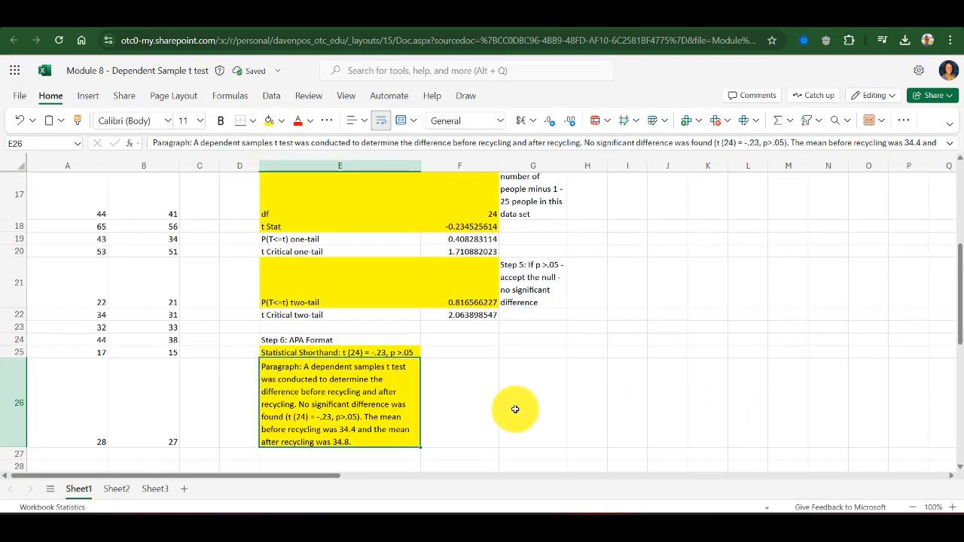
{"action": "left_click", "coordinate": [464, 400]}
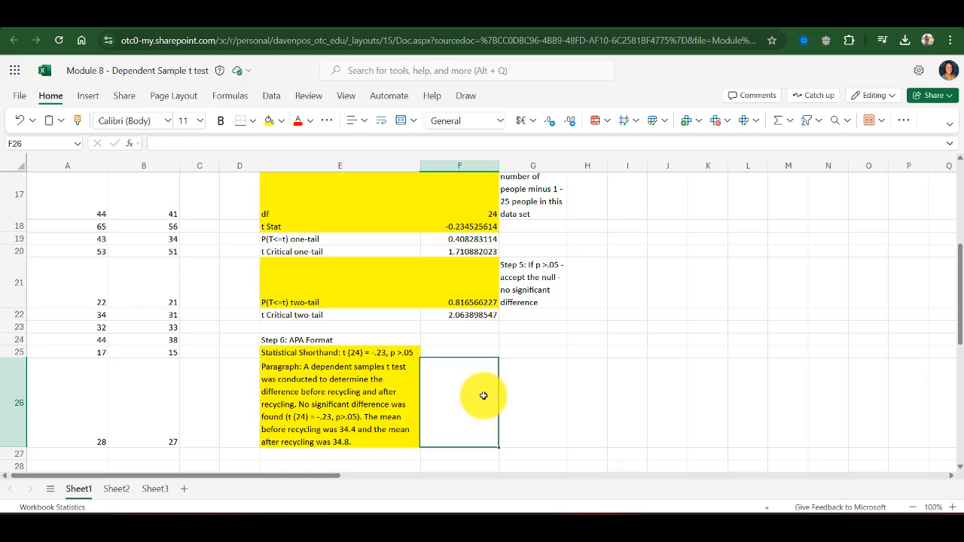
{"action": "left_click_drag", "start_coordinate": [959, 335], "coordinate": [956, 287]}
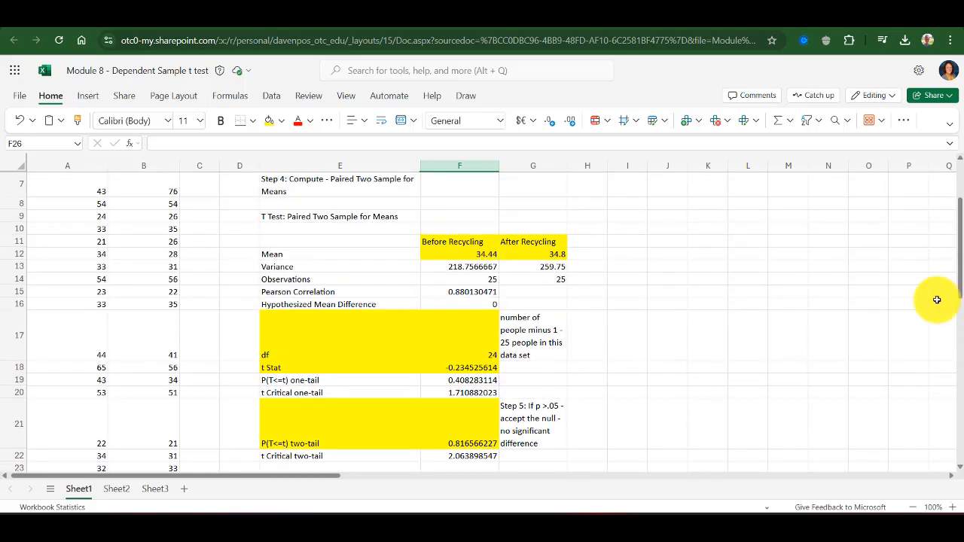